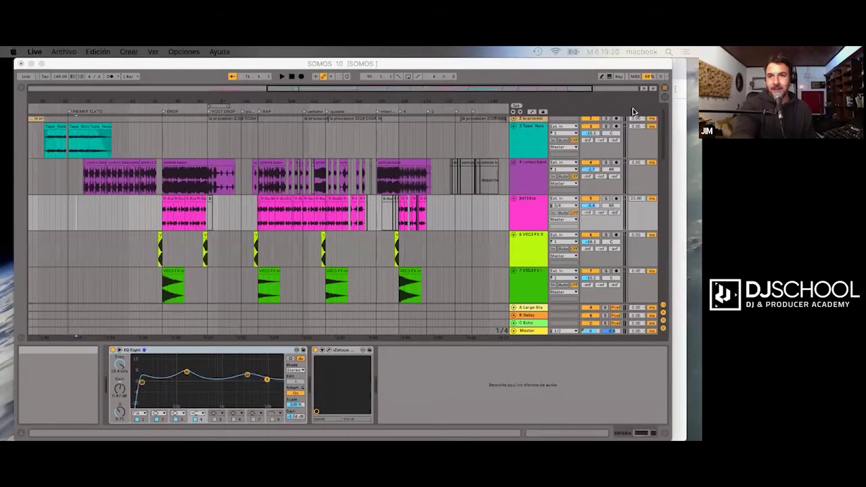
Step: Switch to Chrome and play the full-screen Romeo and Juliet balcony pas de deux video, pausing briefly before resuming it
{"action": "left_click", "coordinate": [504, 152]}
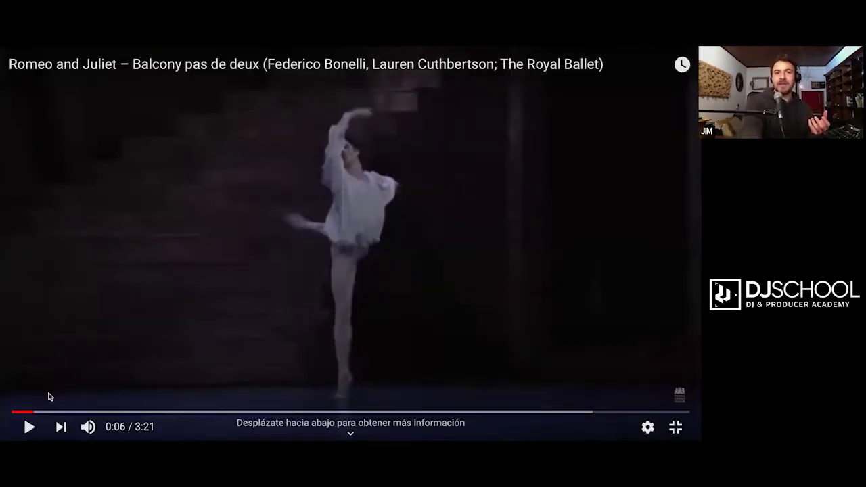
{"action": "left_click", "coordinate": [29, 427]}
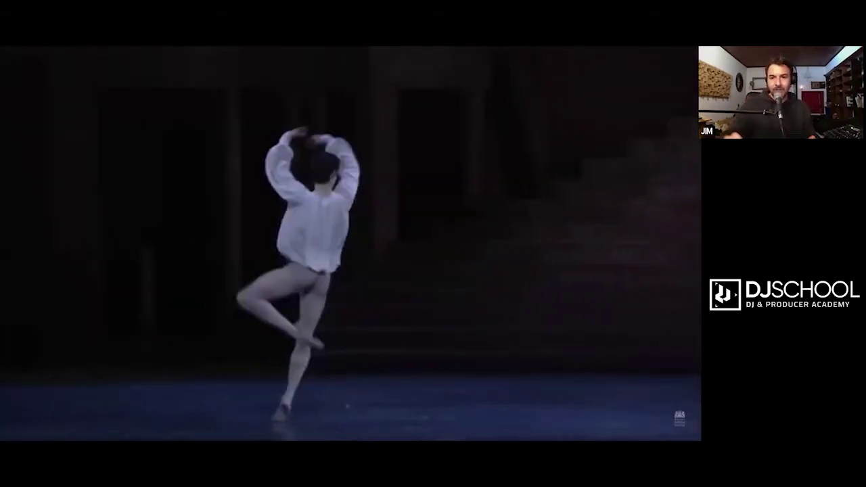
{"action": "mouse_move", "coordinate": [378, 242]}
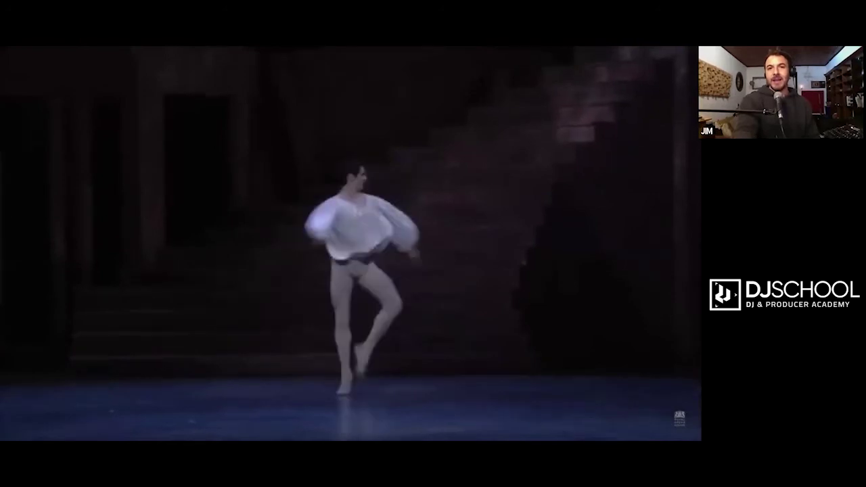
{"action": "left_click", "coordinate": [29, 430]}
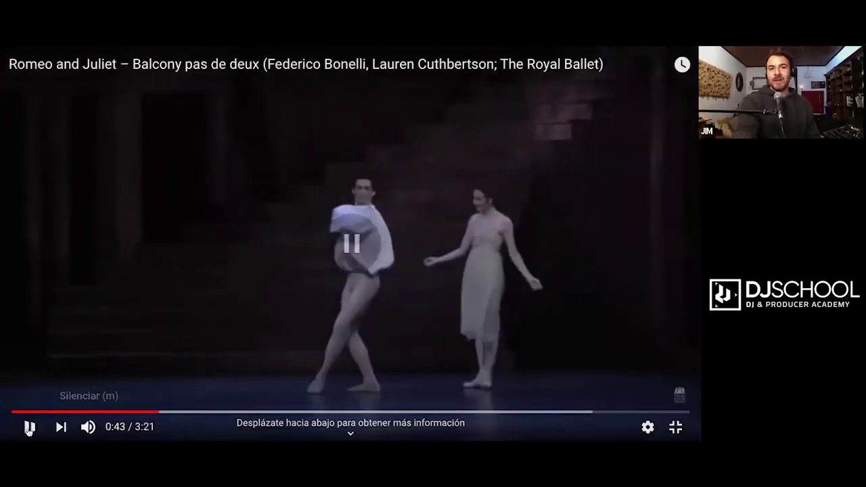
{"action": "left_click", "coordinate": [29, 431]}
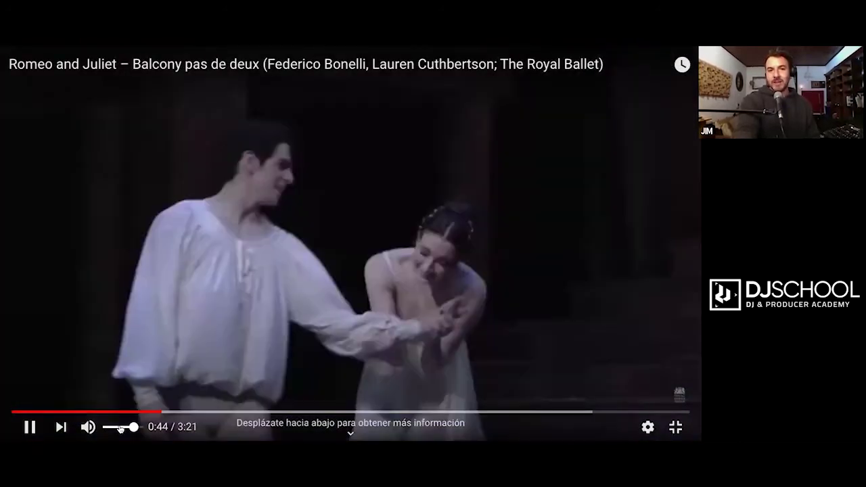
Step: Lower the playing ballet video's volume gradually to about a quarter of its range
{"action": "left_click", "coordinate": [120, 427]}
{"action": "left_click", "coordinate": [123, 428]}
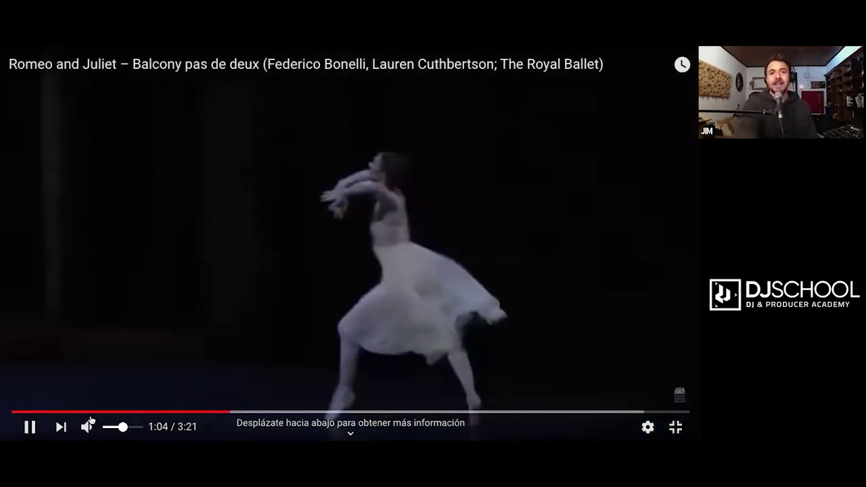
{"action": "left_click", "coordinate": [115, 427]}
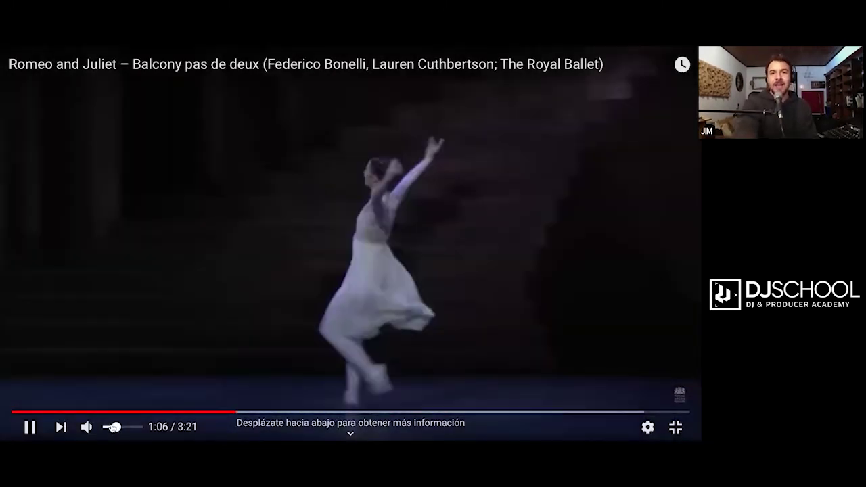
{"action": "left_click_drag", "start_coordinate": [113, 427], "coordinate": [111, 428]}
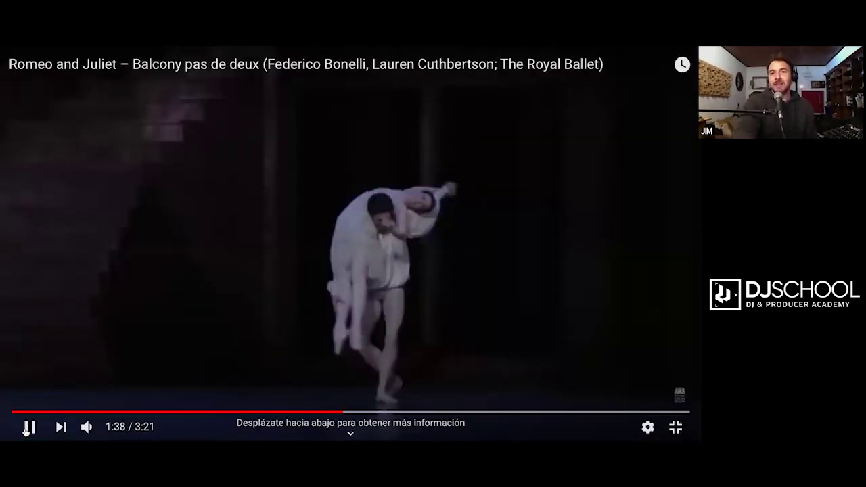
Step: Pause the Romeo and Juliet video, leave full screen and close its browser tab
{"action": "left_click", "coordinate": [537, 178]}
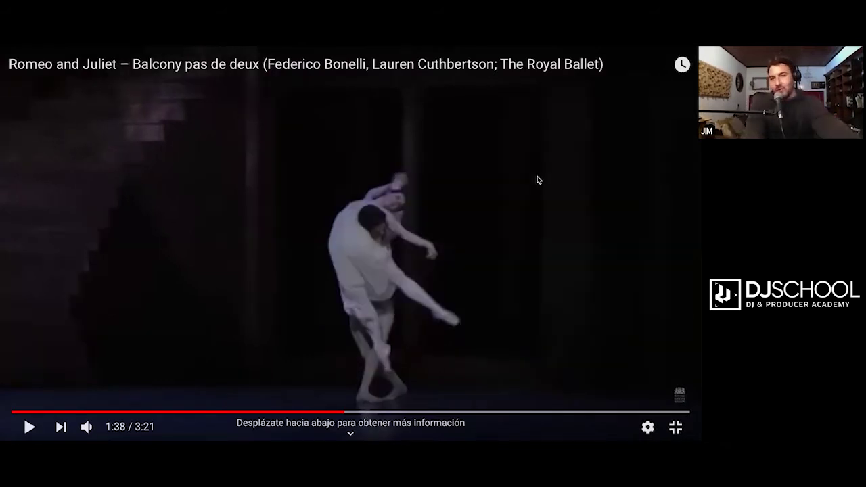
{"action": "key", "text": "Escape"}
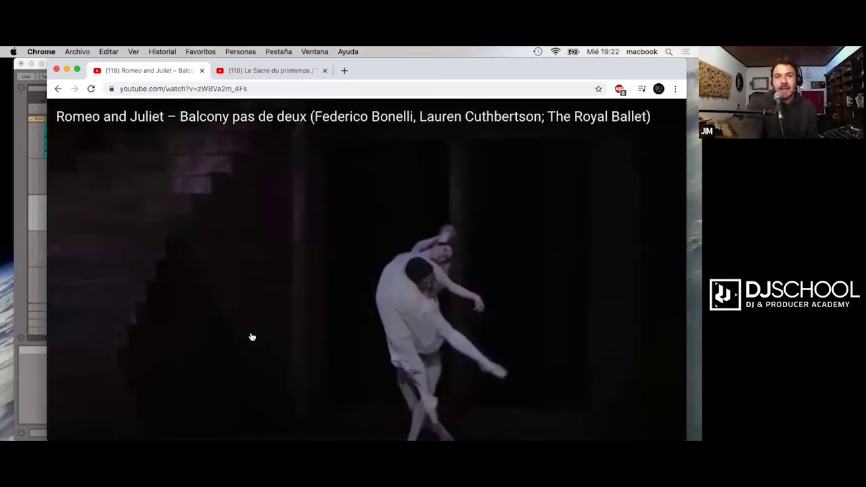
{"action": "key", "text": "super+w"}
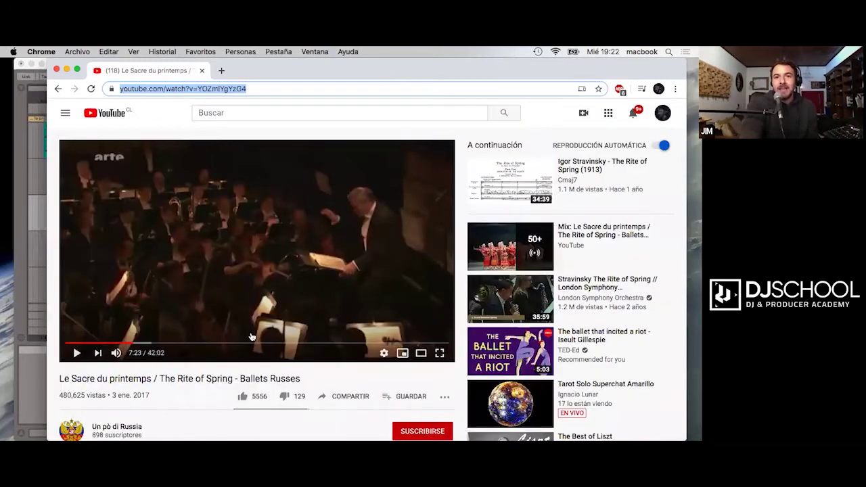
Step: Play the Le Sacre du printemps / The Rite of Spring video in full screen and watch the ballet
{"action": "left_click", "coordinate": [443, 357]}
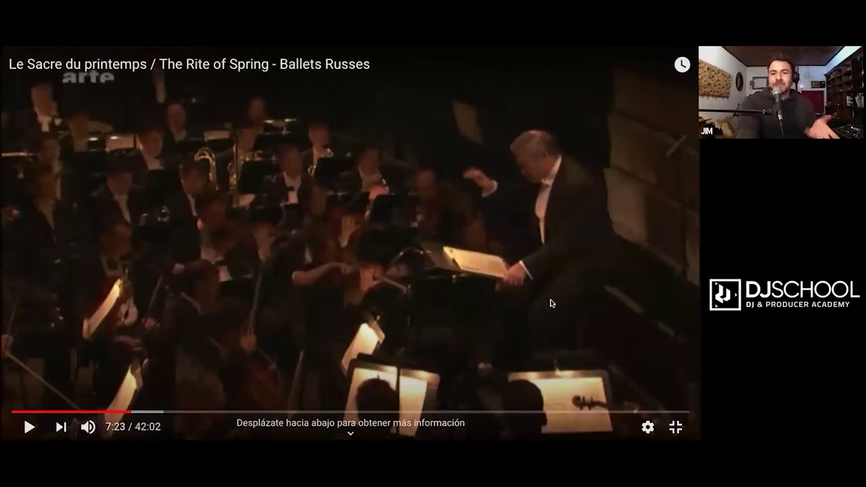
{"action": "left_click", "coordinate": [27, 428]}
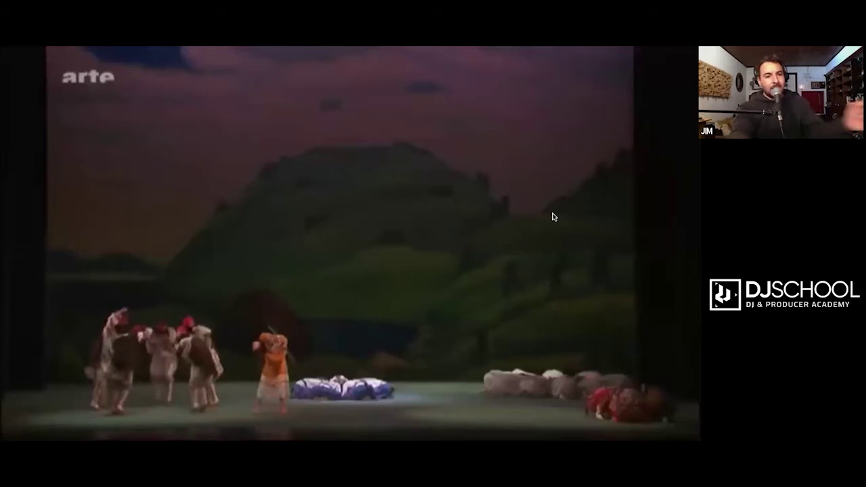
{"action": "mouse_move", "coordinate": [529, 273]}
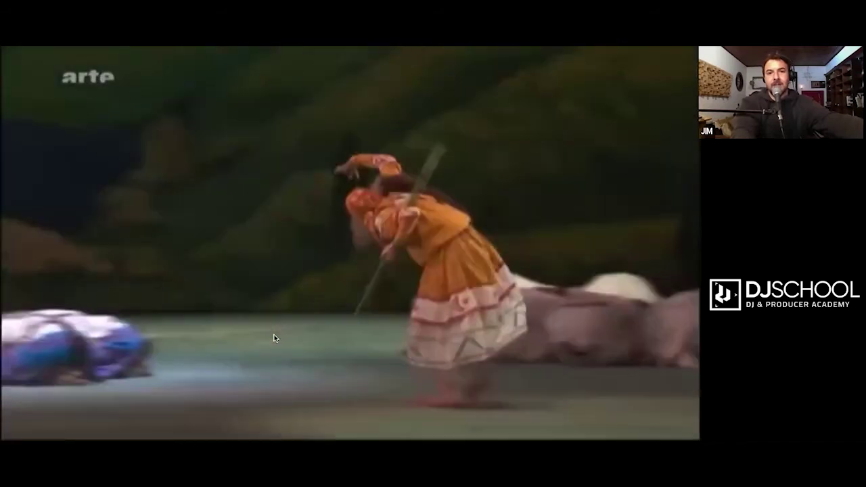
{"action": "mouse_move", "coordinate": [148, 372]}
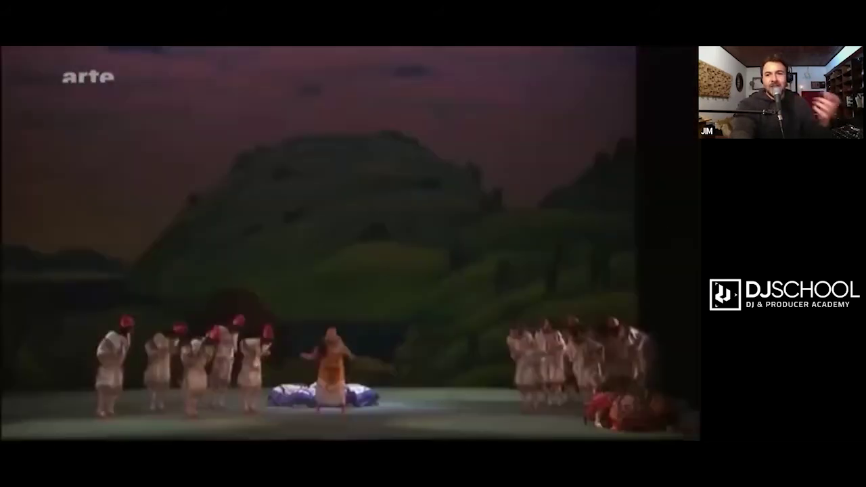
{"action": "mouse_move", "coordinate": [663, 216]}
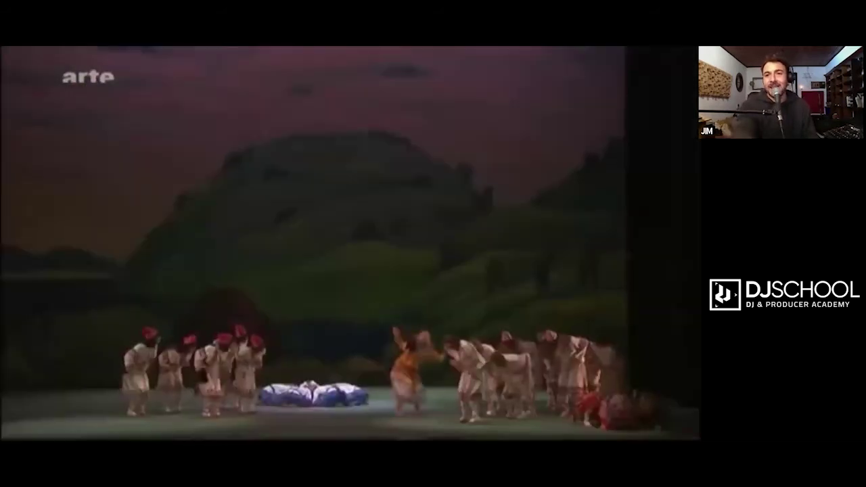
{"action": "mouse_move", "coordinate": [670, 186]}
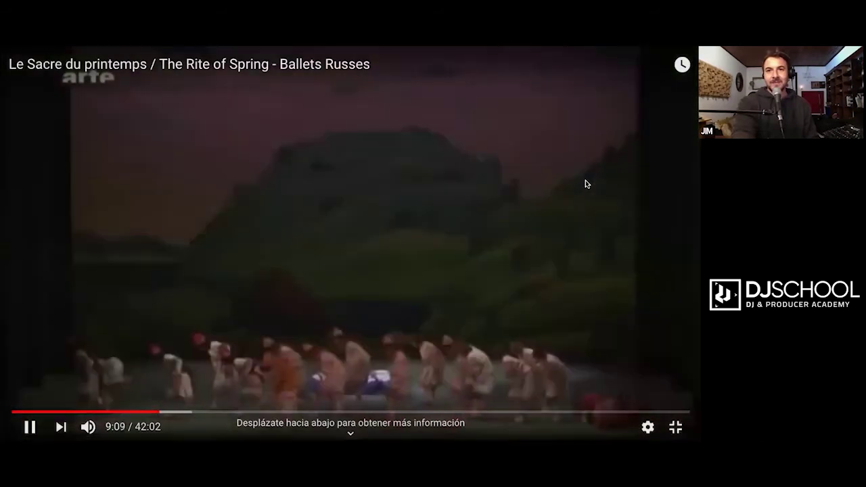
Step: Pause The Rite of Spring video, close its browser tab and switch back to the SOMOS 10 project in Ableton Live
{"action": "left_click", "coordinate": [267, 184]}
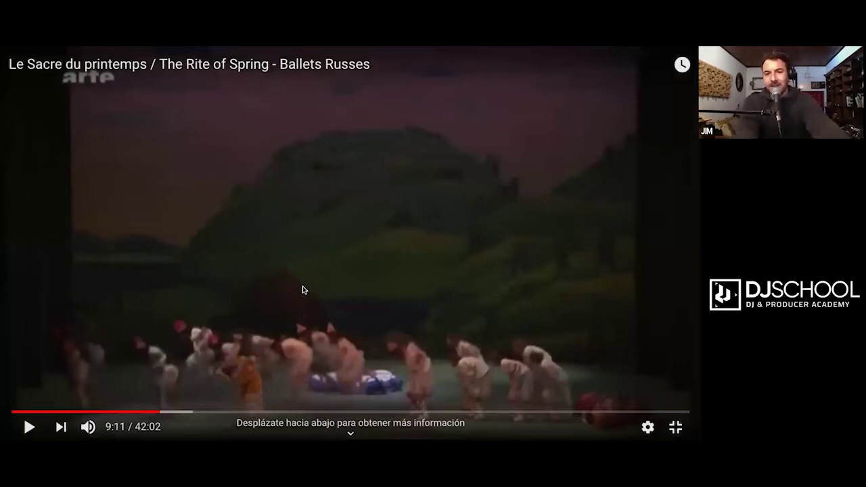
{"action": "key", "text": "Escape"}
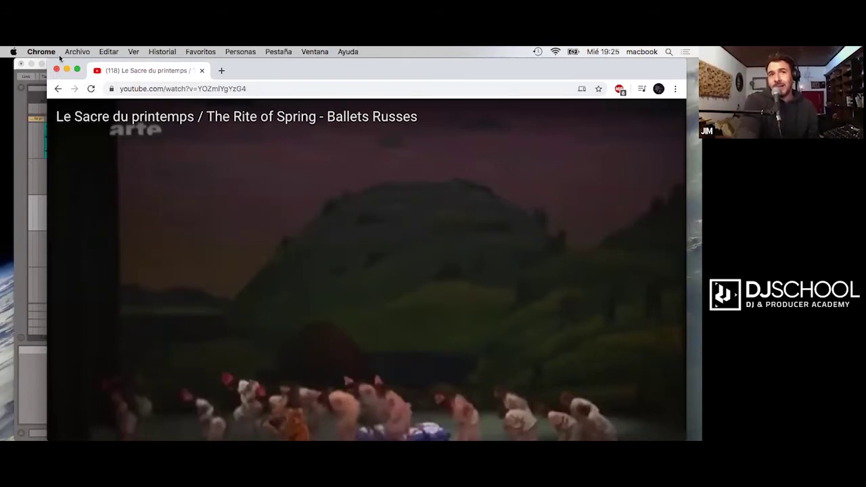
{"action": "key", "text": "super+w"}
{"action": "left_click", "coordinate": [383, 60]}
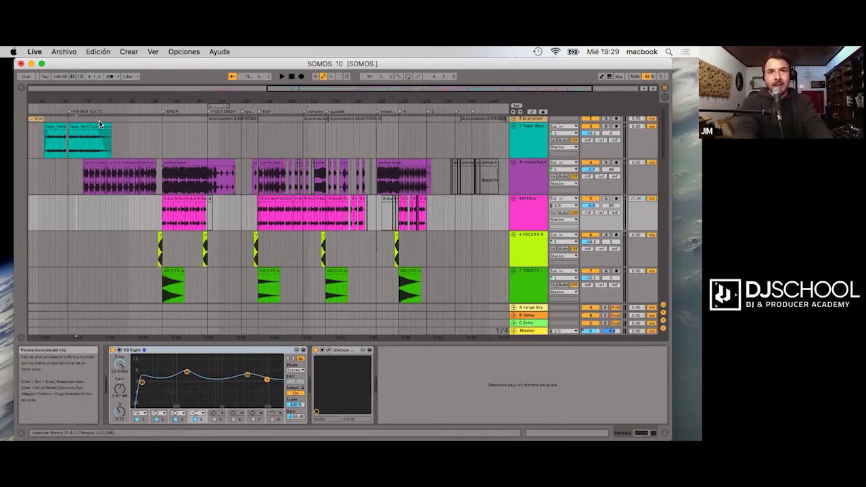
Step: Add a named locator between the PRIMER TEXTO and DROP locators, and undo it
{"action": "scroll", "coordinate": [106, 119], "scroll_direction": "up", "scroll_amount": 1}
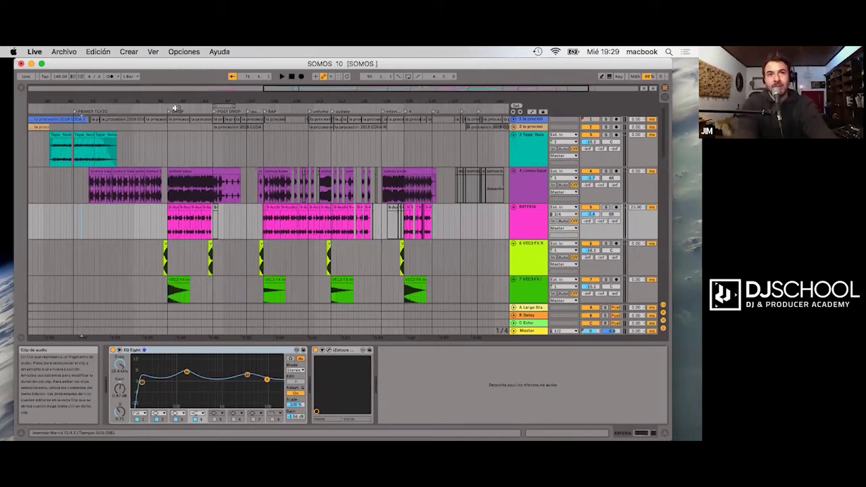
{"action": "right_click", "coordinate": [134, 109]}
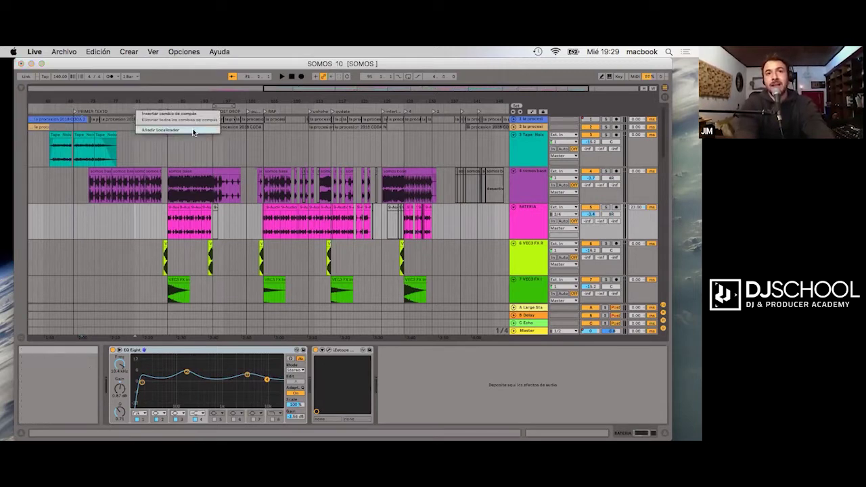
{"action": "left_click", "coordinate": [193, 129]}
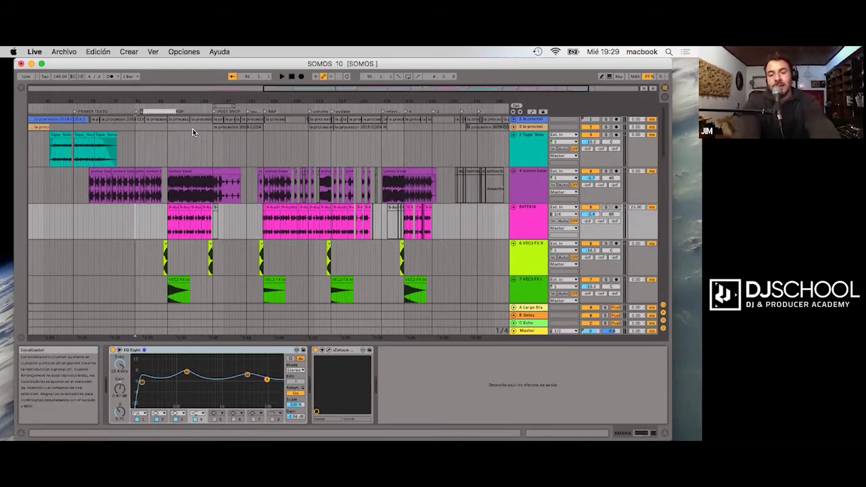
{"action": "type", "text": "voro"}
{"action": "key", "text": "Return"}
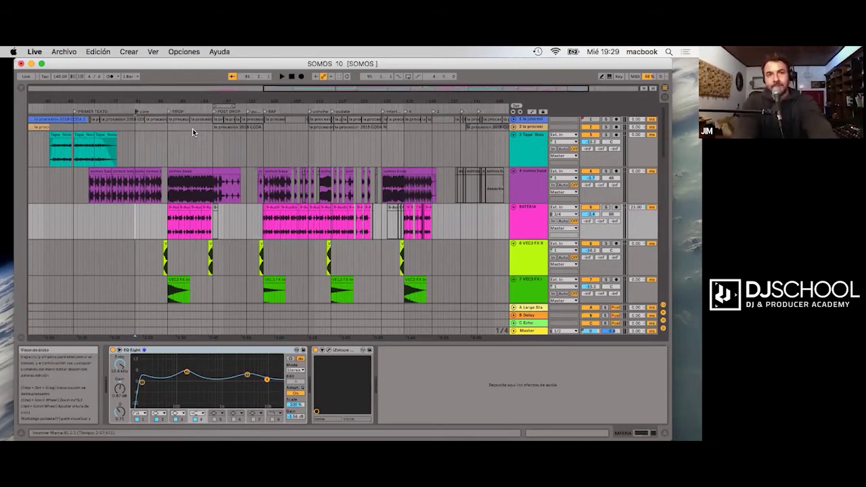
{"action": "key", "text": "super+z"}
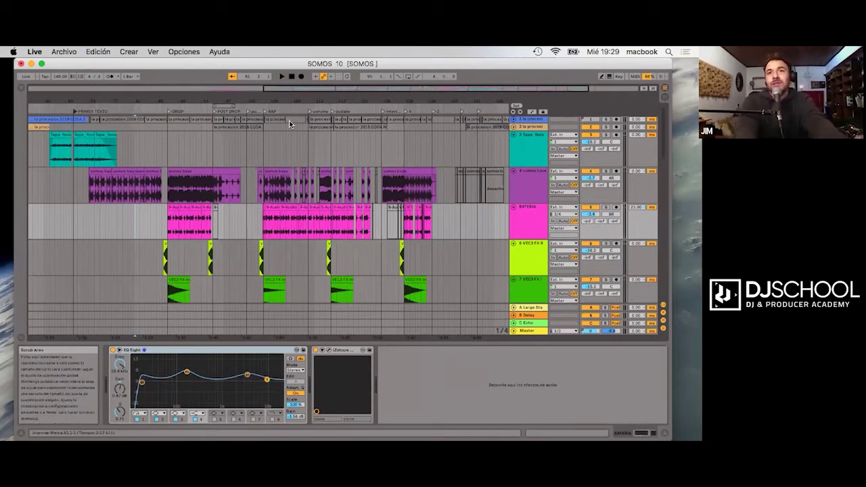
Step: Examine the arrangement's sections and the clips across its music, drum, effect and vocal tracks
{"action": "scroll", "coordinate": [86, 107], "scroll_direction": "left", "scroll_amount": 1}
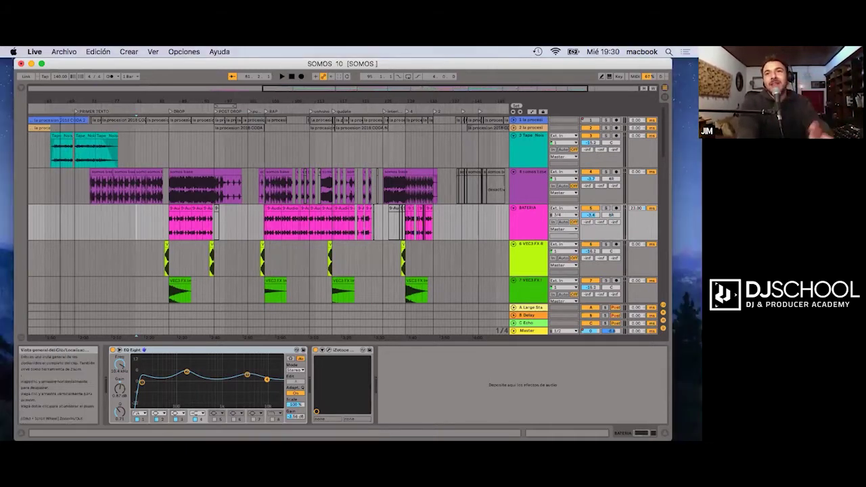
{"action": "mouse_move", "coordinate": [283, 89]}
{"action": "left_mouse_down"}
{"action": "mouse_move", "coordinate": [283, 102]}
{"action": "mouse_move", "coordinate": [283, 92]}
{"action": "left_mouse_up"}
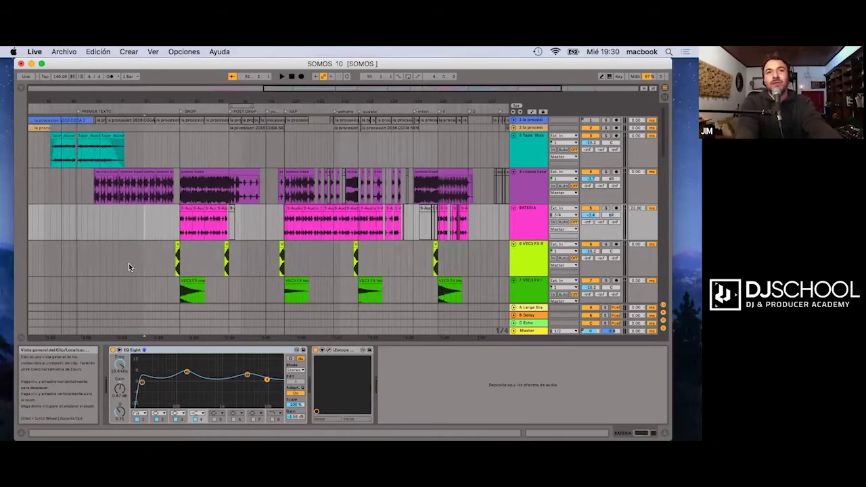
{"action": "scroll", "coordinate": [186, 234], "scroll_direction": "down", "scroll_amount": 3}
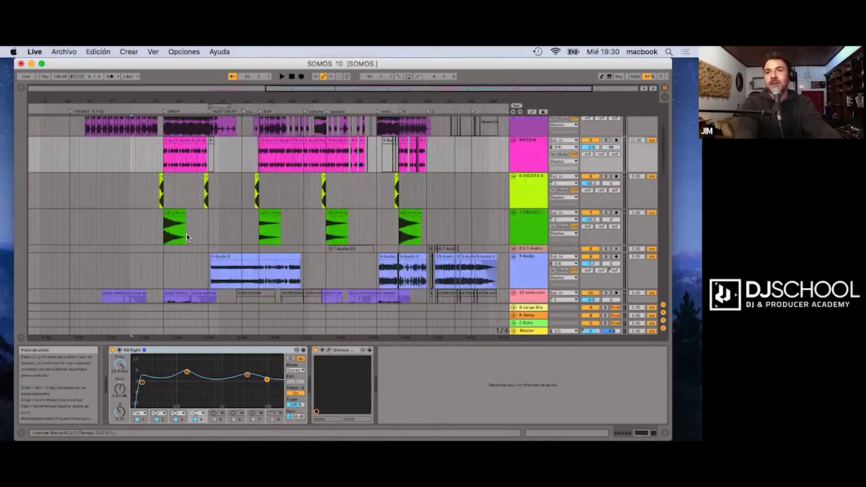
{"action": "scroll", "coordinate": [186, 234], "scroll_direction": "down", "scroll_amount": 3}
{"action": "scroll", "coordinate": [105, 148], "scroll_direction": "down", "scroll_amount": 1}
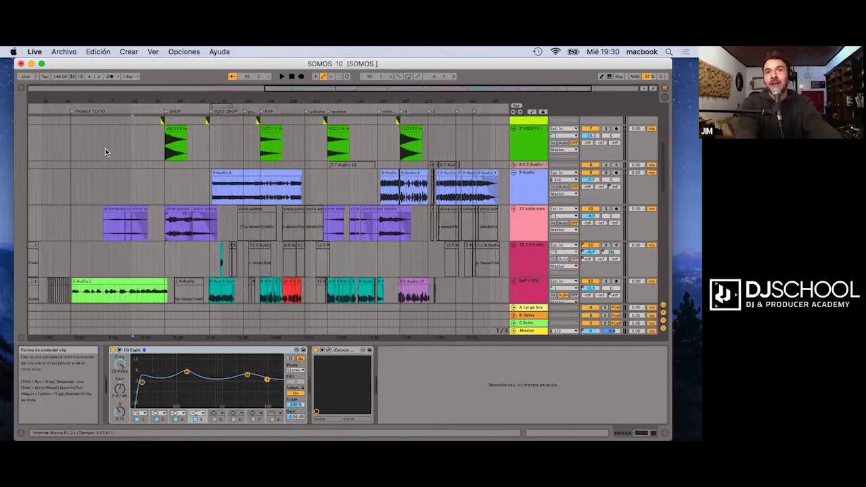
{"action": "scroll", "coordinate": [105, 148], "scroll_direction": "up", "scroll_amount": 4}
{"action": "scroll", "coordinate": [105, 152], "scroll_direction": "up", "scroll_amount": 2}
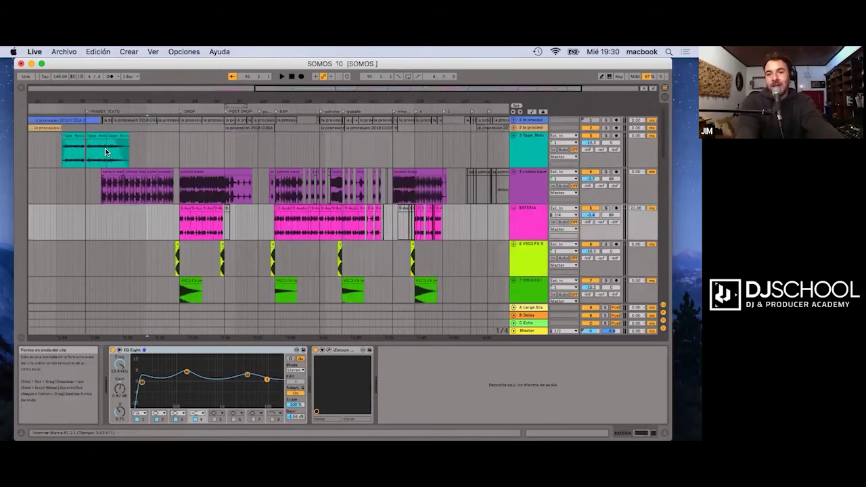
{"action": "scroll", "coordinate": [105, 152], "scroll_direction": "left", "scroll_amount": 1}
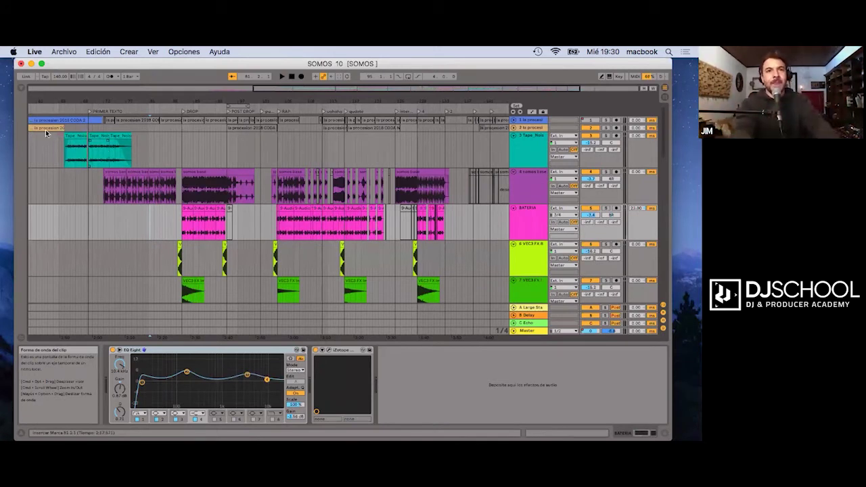
Step: Play the arrangement from the start of the PRIMER TEXTO section and examine the vocal tracks down to MEDIO
{"action": "left_click", "coordinate": [87, 216]}
{"action": "key", "text": "space"}
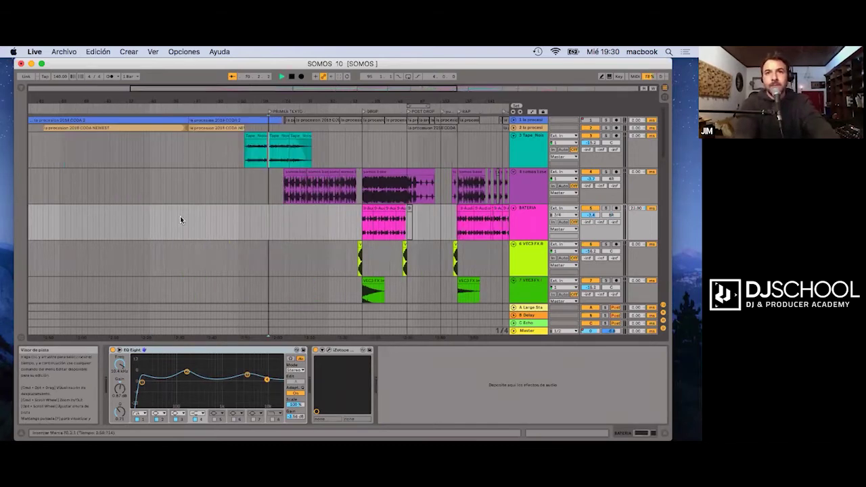
{"action": "scroll", "coordinate": [180, 219], "scroll_direction": "right", "scroll_amount": 3}
{"action": "scroll", "coordinate": [322, 228], "scroll_direction": "down", "scroll_amount": 5}
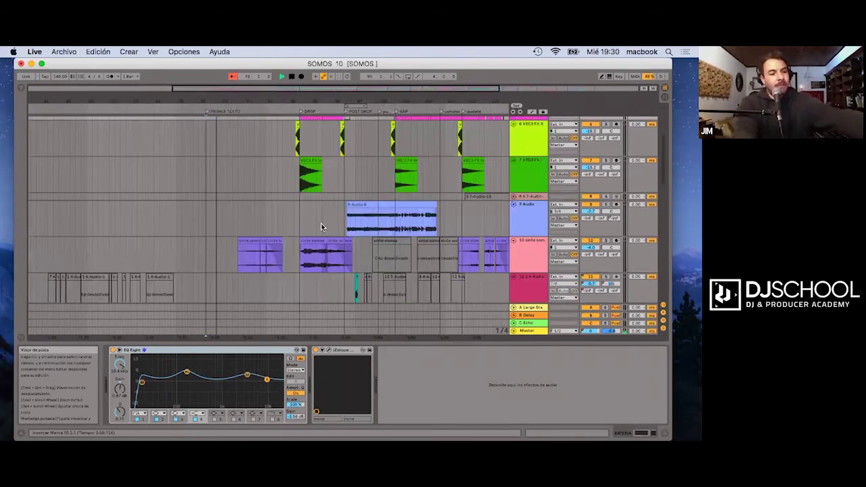
{"action": "scroll", "coordinate": [332, 176], "scroll_direction": "down", "scroll_amount": 5}
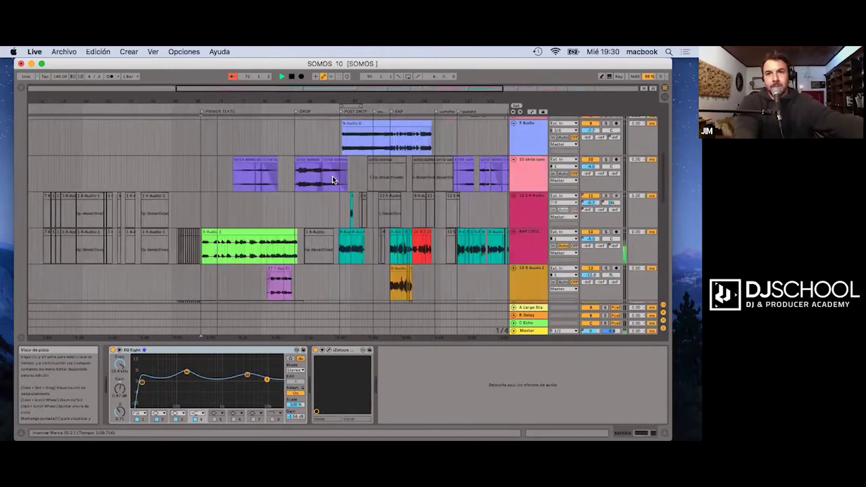
{"action": "scroll", "coordinate": [356, 180], "scroll_direction": "right", "scroll_amount": 1}
{"action": "scroll", "coordinate": [356, 183], "scroll_direction": "down", "scroll_amount": 1}
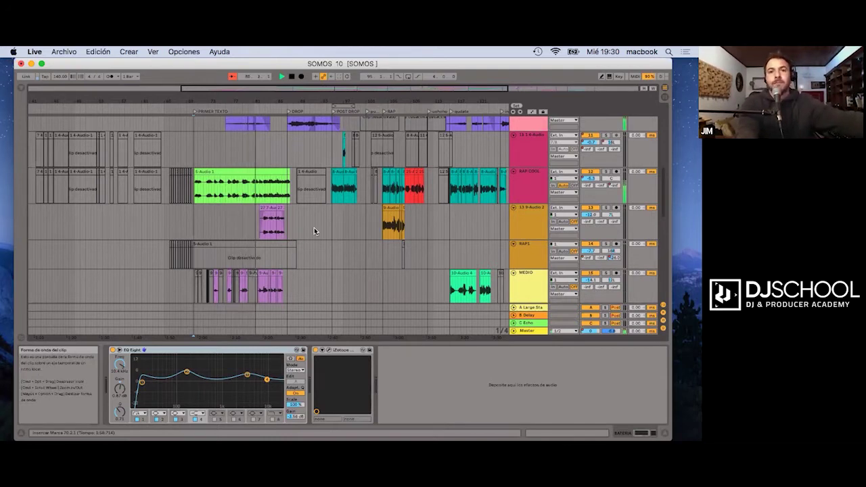
Step: Follow the playback through the DROP section, examining the vocal tracks down to AGUDO and the drum and effect tracks
{"action": "scroll", "coordinate": [326, 247], "scroll_direction": "down", "scroll_amount": 2}
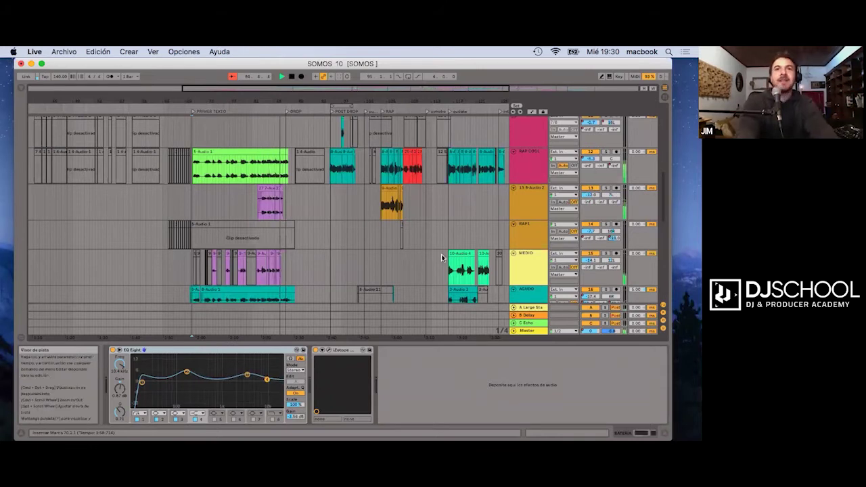
{"action": "scroll", "coordinate": [442, 258], "scroll_direction": "down", "scroll_amount": 2}
{"action": "scroll", "coordinate": [442, 258], "scroll_direction": "right", "scroll_amount": 2}
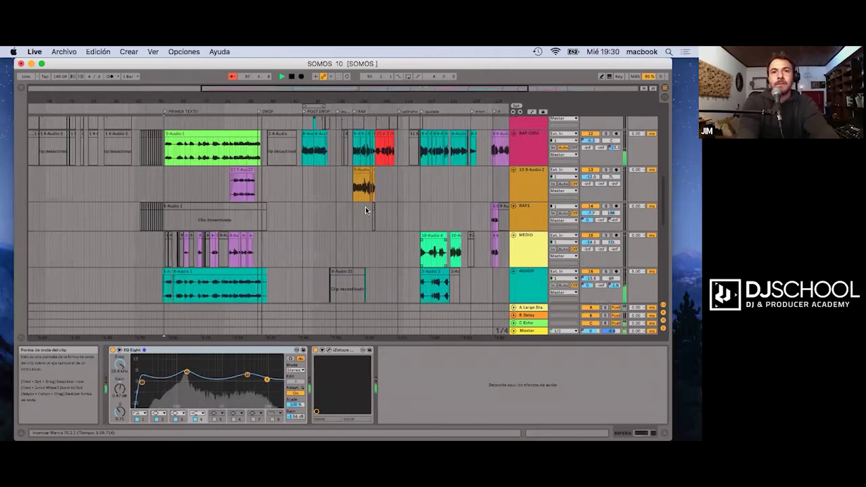
{"action": "scroll", "coordinate": [365, 207], "scroll_direction": "up", "scroll_amount": 5}
{"action": "scroll", "coordinate": [366, 207], "scroll_direction": "right", "scroll_amount": 1}
{"action": "scroll", "coordinate": [366, 207], "scroll_direction": "up", "scroll_amount": 6}
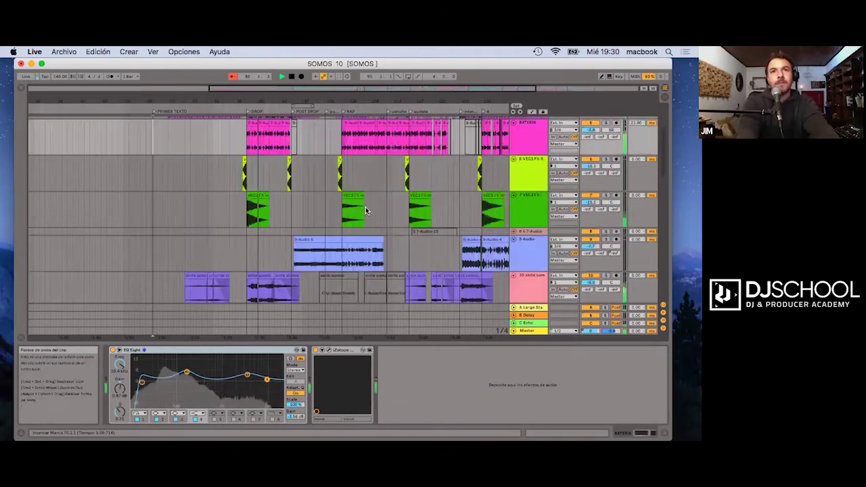
{"action": "scroll", "coordinate": [365, 206], "scroll_direction": "up", "scroll_amount": 3}
{"action": "scroll", "coordinate": [365, 207], "scroll_direction": "left", "scroll_amount": 1}
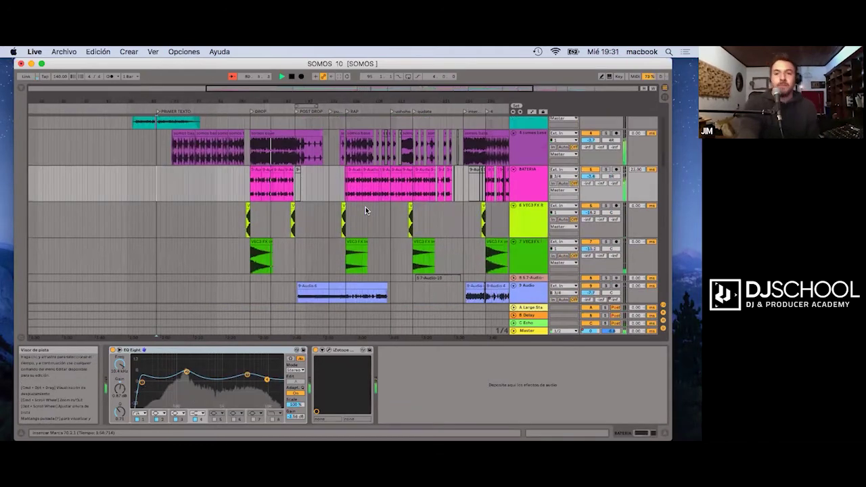
Step: Examine the somos base, BATERIA and VEC3 FX clips from DROP through POST DROP while the song plays
{"action": "scroll", "coordinate": [366, 207], "scroll_direction": "right", "scroll_amount": 2}
{"action": "scroll", "coordinate": [366, 207], "scroll_direction": "down", "scroll_amount": 1}
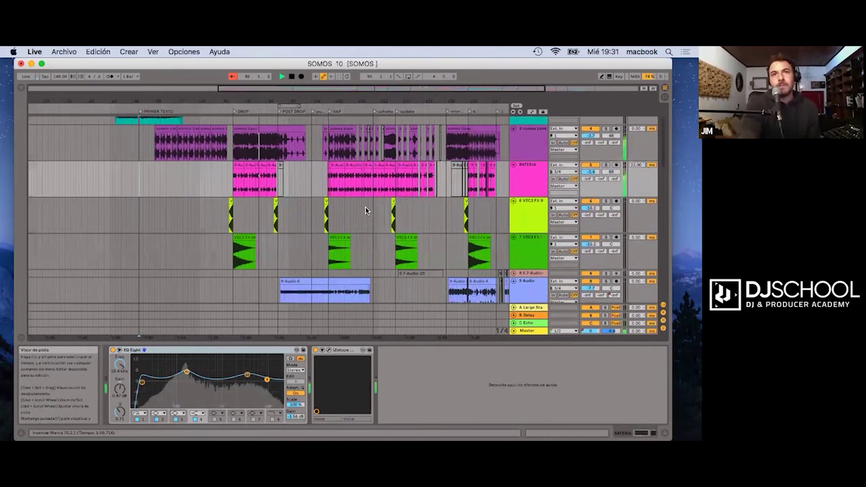
{"action": "scroll", "coordinate": [366, 210], "scroll_direction": "right", "scroll_amount": 2}
{"action": "scroll", "coordinate": [366, 210], "scroll_direction": "up", "scroll_amount": 2}
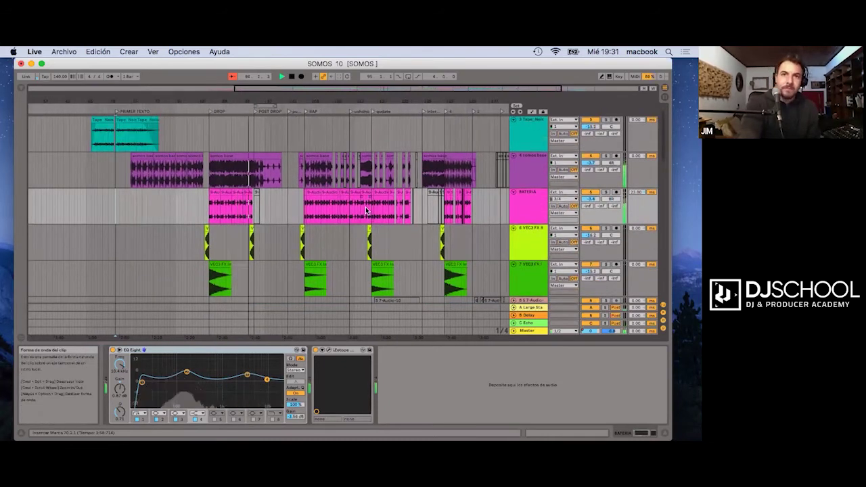
{"action": "scroll", "coordinate": [366, 210], "scroll_direction": "right", "scroll_amount": 3}
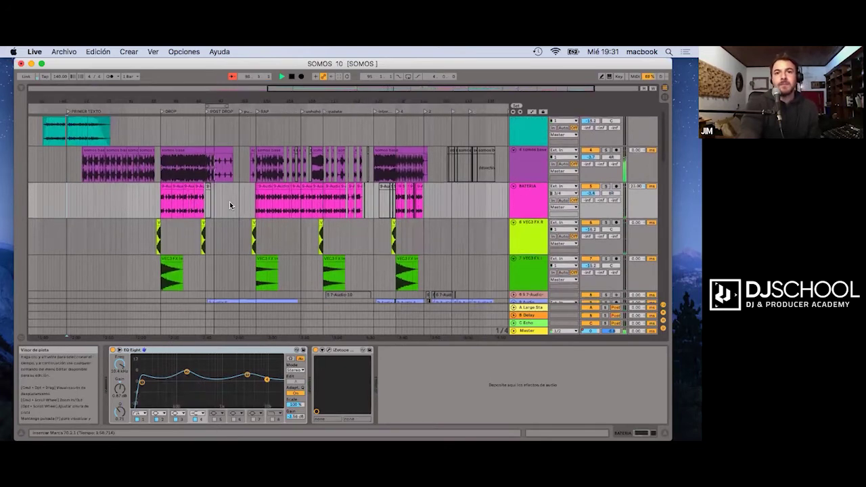
{"action": "scroll", "coordinate": [230, 205], "scroll_direction": "right", "scroll_amount": 1}
{"action": "scroll", "coordinate": [229, 204], "scroll_direction": "right", "scroll_amount": 3}
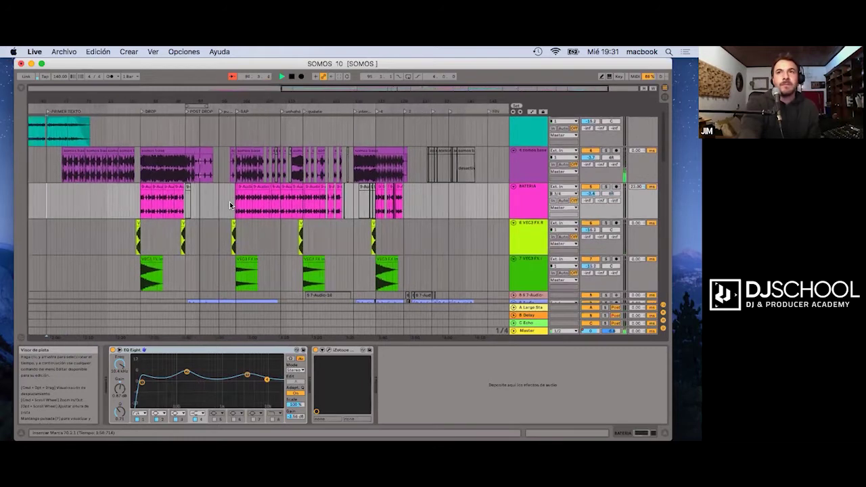
{"action": "scroll", "coordinate": [230, 205], "scroll_direction": "up", "scroll_amount": 1}
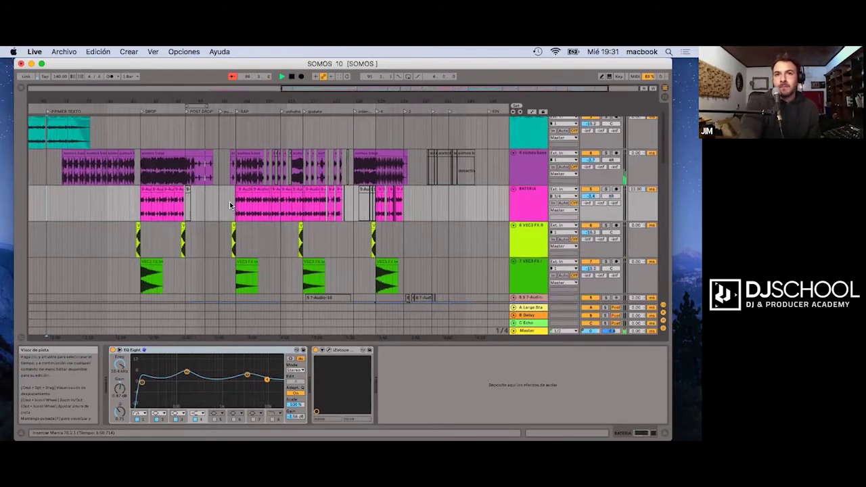
{"action": "scroll", "coordinate": [229, 205], "scroll_direction": "up", "scroll_amount": 3}
{"action": "scroll", "coordinate": [229, 205], "scroll_direction": "right", "scroll_amount": 1}
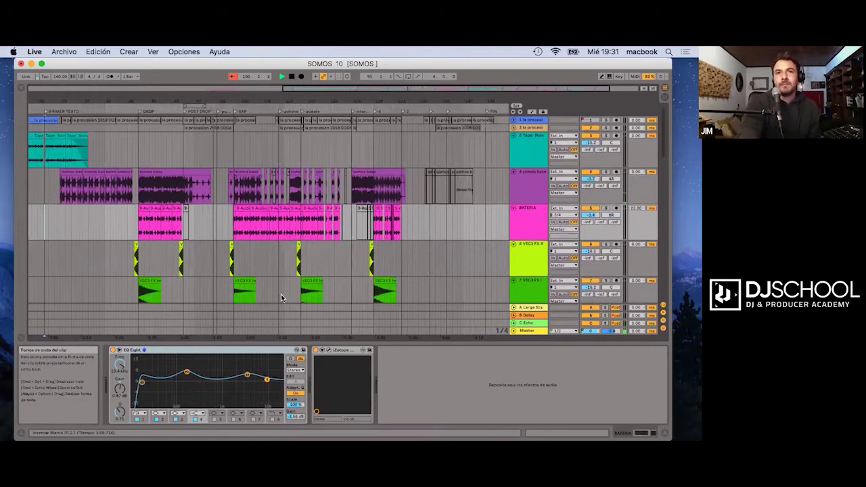
{"action": "scroll", "coordinate": [283, 298], "scroll_direction": "left", "scroll_amount": 5}
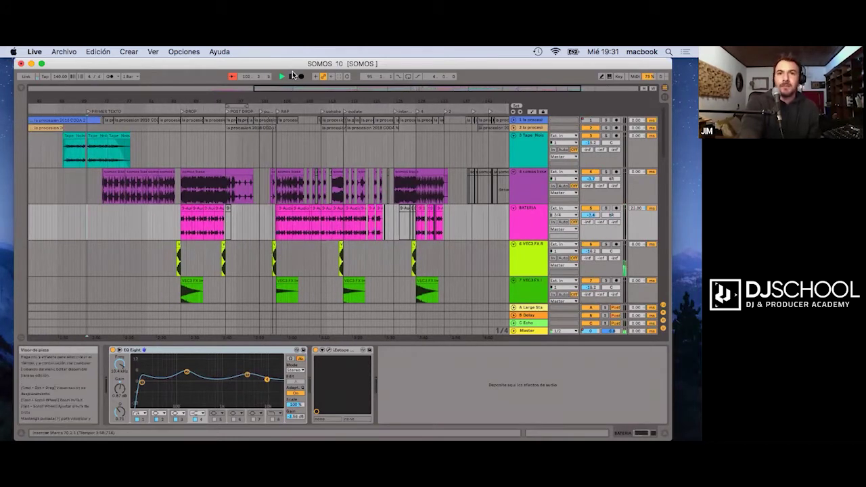
Step: Examine the tracks active in the RAP section, from somos base down to track 24
{"action": "scroll", "coordinate": [468, 243], "scroll_direction": "down", "scroll_amount": 2}
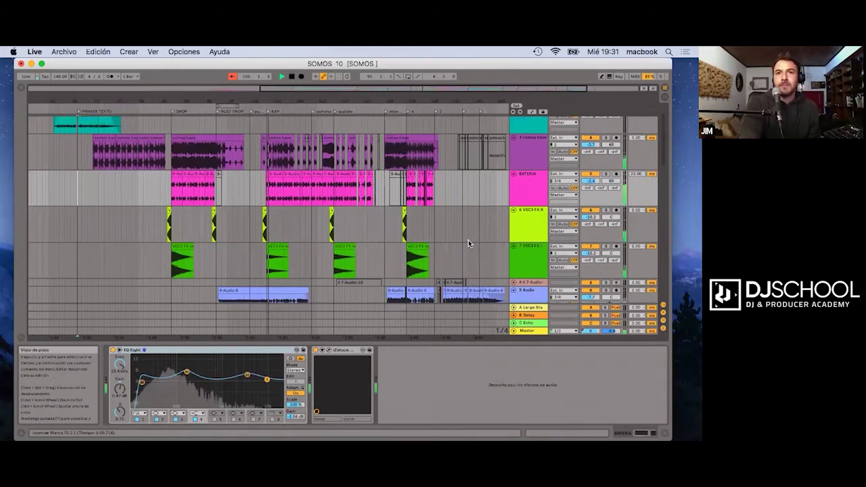
{"action": "scroll", "coordinate": [468, 240], "scroll_direction": "down", "scroll_amount": 6}
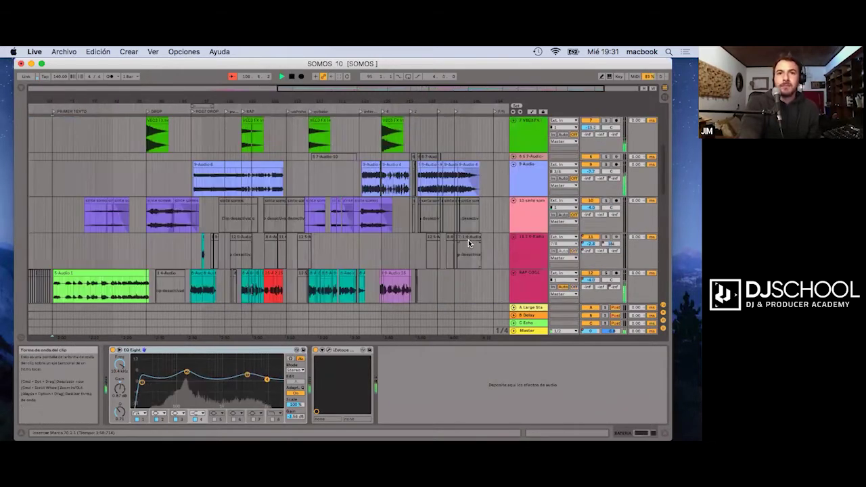
{"action": "scroll", "coordinate": [469, 243], "scroll_direction": "down", "scroll_amount": 3}
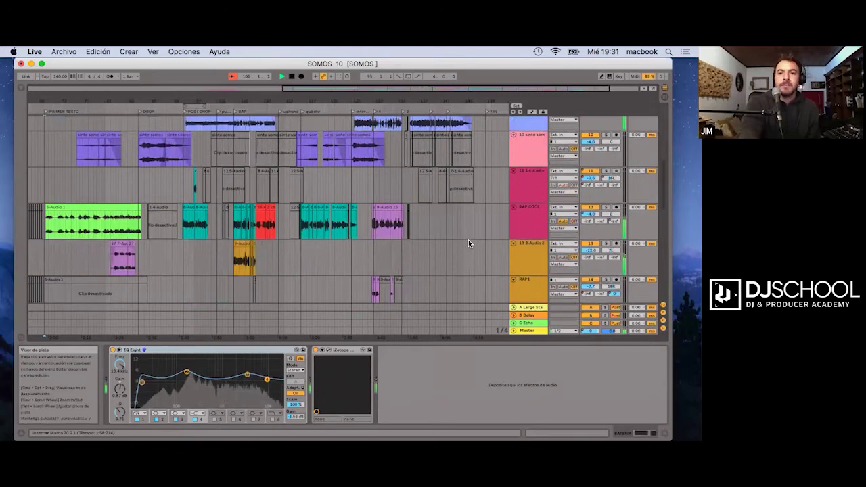
{"action": "scroll", "coordinate": [468, 242], "scroll_direction": "down", "scroll_amount": 2}
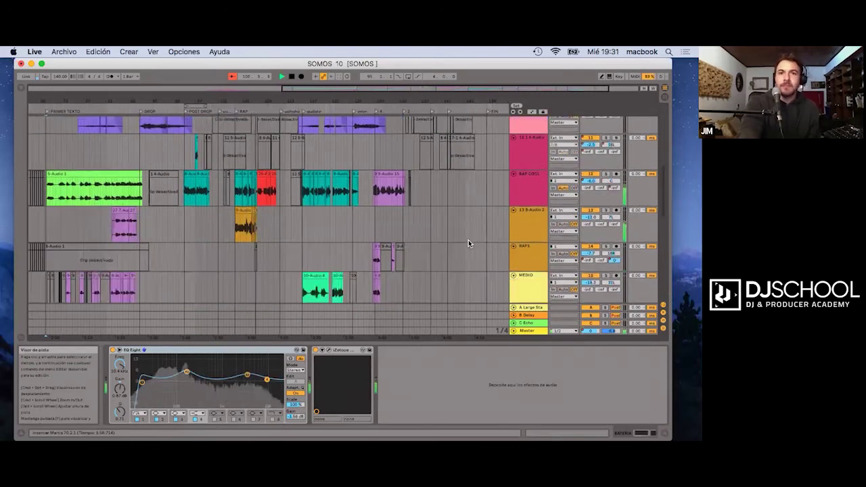
{"action": "scroll", "coordinate": [468, 242], "scroll_direction": "down", "scroll_amount": 8}
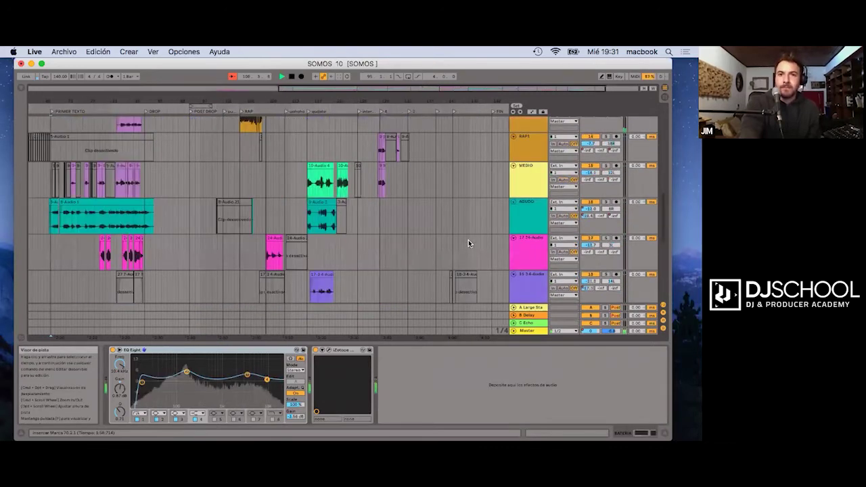
{"action": "scroll", "coordinate": [469, 242], "scroll_direction": "down", "scroll_amount": 6}
{"action": "scroll", "coordinate": [468, 242], "scroll_direction": "down", "scroll_amount": 2}
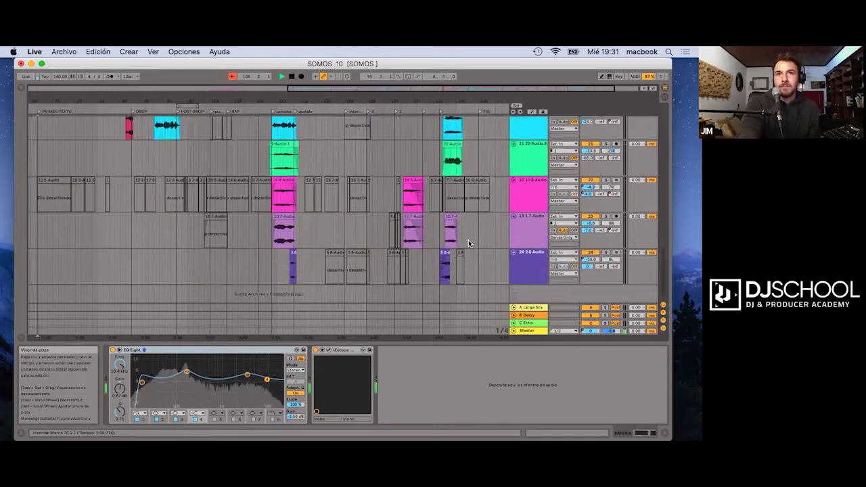
Step: Enlarge the section between the RAP and quedate locators and examine its UOH CORO and neighbouring vocal clips
{"action": "scroll", "coordinate": [468, 240], "scroll_direction": "up", "scroll_amount": 6}
{"action": "left_click_drag", "start_coordinate": [351, 92], "coordinate": [350, 144]}
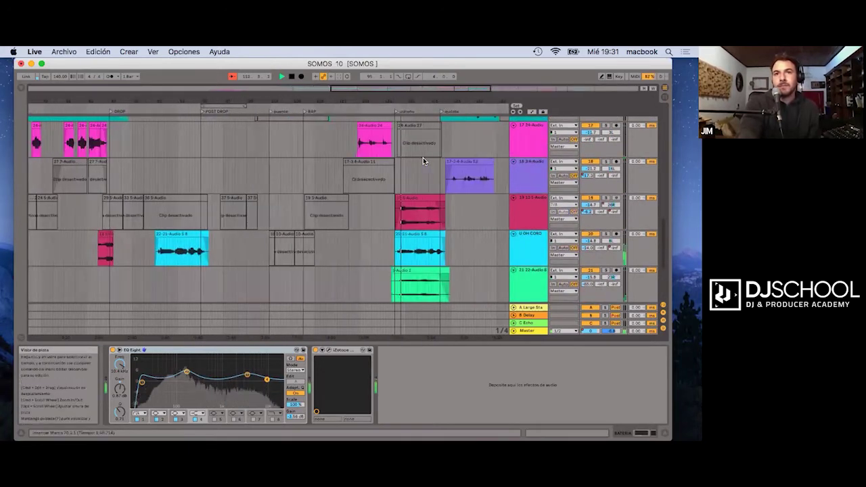
{"action": "scroll", "coordinate": [423, 159], "scroll_direction": "right", "scroll_amount": 3}
{"action": "scroll", "coordinate": [356, 226], "scroll_direction": "right", "scroll_amount": 3}
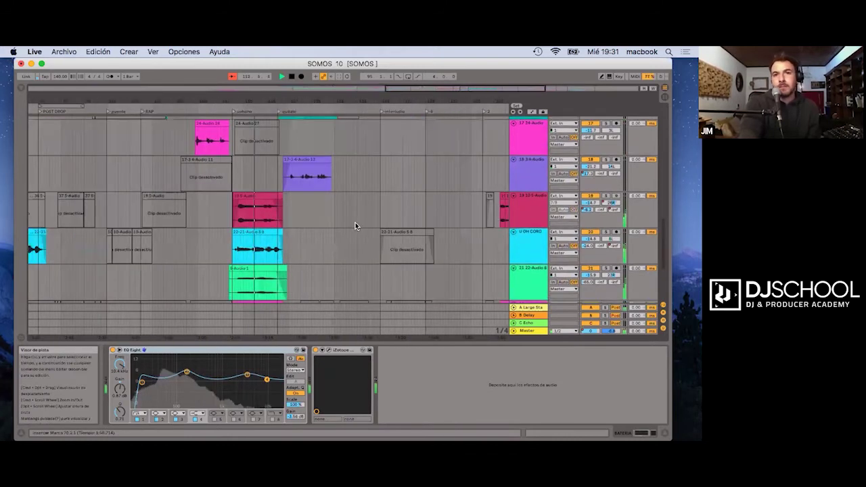
{"action": "scroll", "coordinate": [394, 198], "scroll_direction": "right", "scroll_amount": 2}
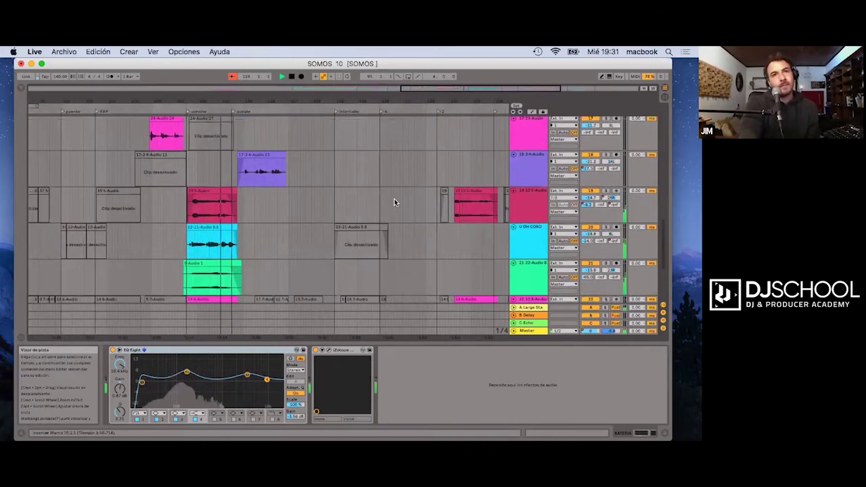
Step: Examine the RAP COOL, MEDIO and AGUDO vocal clips in the quedate section during playback
{"action": "scroll", "coordinate": [394, 198], "scroll_direction": "up", "scroll_amount": 1}
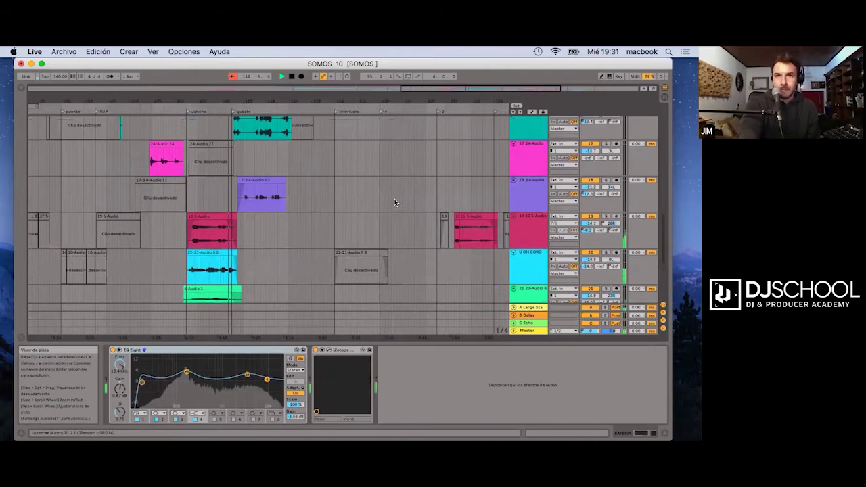
{"action": "scroll", "coordinate": [393, 198], "scroll_direction": "up", "scroll_amount": 3}
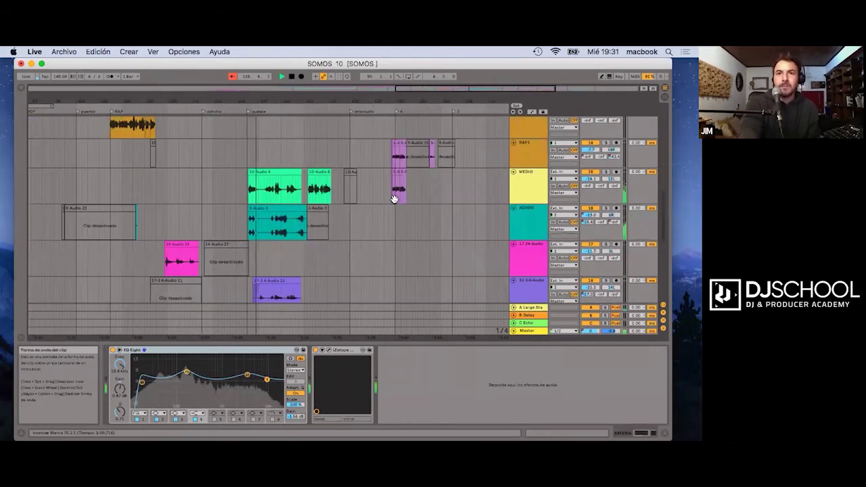
{"action": "scroll", "coordinate": [393, 199], "scroll_direction": "up", "scroll_amount": 4}
{"action": "scroll", "coordinate": [394, 198], "scroll_direction": "right", "scroll_amount": 1}
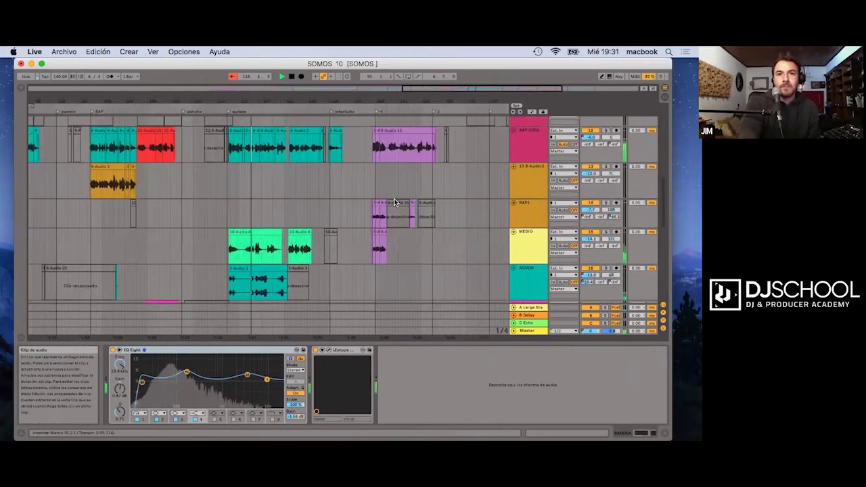
{"action": "scroll", "coordinate": [394, 202], "scroll_direction": "right", "scroll_amount": 2}
{"action": "scroll", "coordinate": [394, 202], "scroll_direction": "down", "scroll_amount": 1}
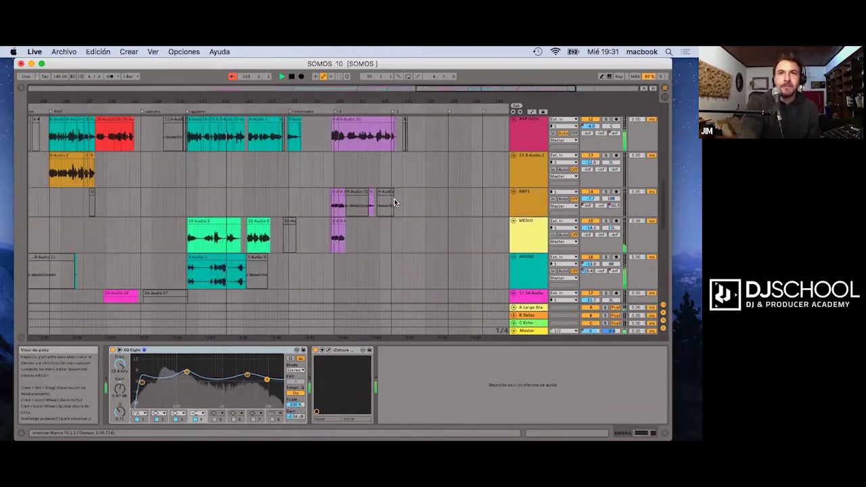
{"action": "scroll", "coordinate": [394, 202], "scroll_direction": "right", "scroll_amount": 2}
{"action": "scroll", "coordinate": [395, 201], "scroll_direction": "down", "scroll_amount": 1}
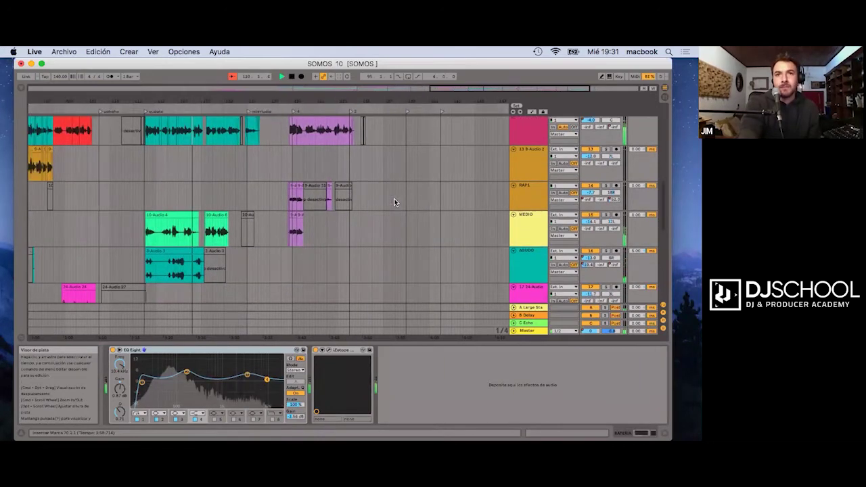
Step: Follow the playback into the interludio, examining the 9 Audio and sinte somos clips and the surrounding tracks
{"action": "scroll", "coordinate": [394, 199], "scroll_direction": "up", "scroll_amount": 2}
{"action": "scroll", "coordinate": [394, 198], "scroll_direction": "up", "scroll_amount": 2}
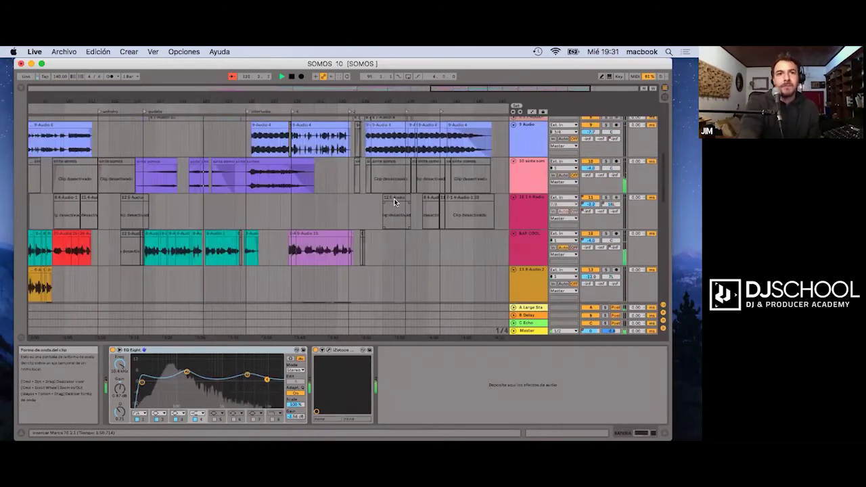
{"action": "scroll", "coordinate": [394, 198], "scroll_direction": "up", "scroll_amount": 2}
{"action": "scroll", "coordinate": [396, 202], "scroll_direction": "up", "scroll_amount": 1}
{"action": "scroll", "coordinate": [273, 133], "scroll_direction": "left", "scroll_amount": 2}
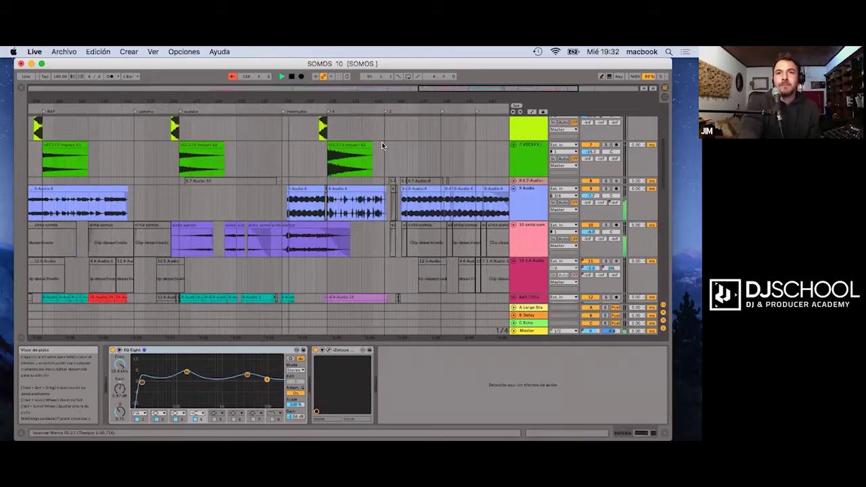
{"action": "scroll", "coordinate": [382, 146], "scroll_direction": "down", "scroll_amount": 1}
{"action": "scroll", "coordinate": [382, 145], "scroll_direction": "right", "scroll_amount": 2}
{"action": "scroll", "coordinate": [381, 145], "scroll_direction": "down", "scroll_amount": 1}
{"action": "scroll", "coordinate": [381, 145], "scroll_direction": "right", "scroll_amount": 2}
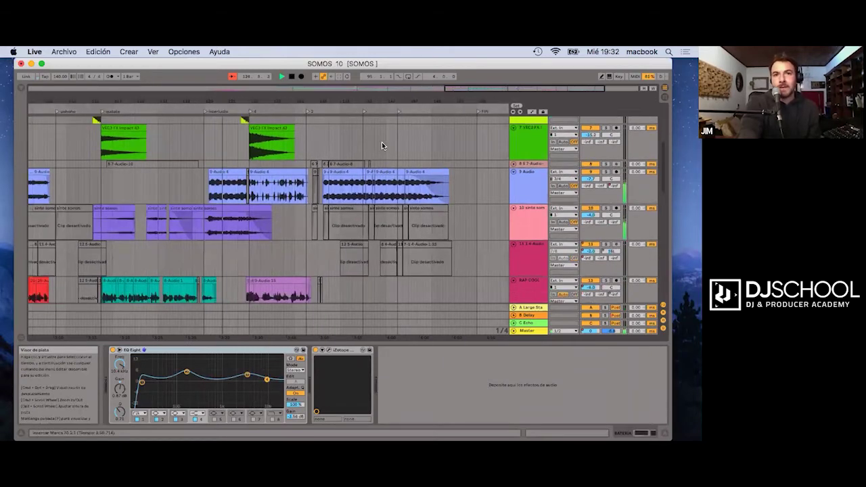
{"action": "scroll", "coordinate": [382, 144], "scroll_direction": "down", "scroll_amount": 1}
{"action": "scroll", "coordinate": [382, 145], "scroll_direction": "down", "scroll_amount": 2}
{"action": "scroll", "coordinate": [382, 145], "scroll_direction": "right", "scroll_amount": 1}
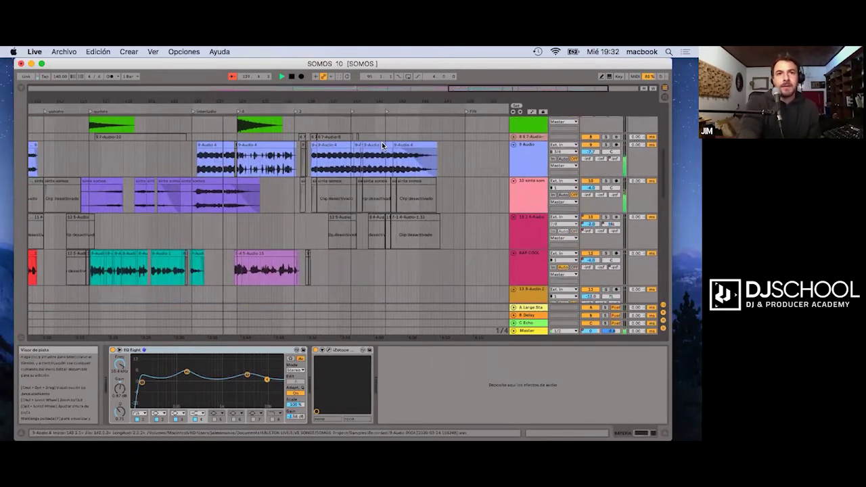
Step: Examine the somos base, BATERIA, VEC3 FX and RAP COOL clips in the section starting at locator 4
{"action": "scroll", "coordinate": [382, 145], "scroll_direction": "up", "scroll_amount": 5}
{"action": "scroll", "coordinate": [381, 145], "scroll_direction": "right", "scroll_amount": 1}
{"action": "scroll", "coordinate": [382, 145], "scroll_direction": "up", "scroll_amount": 1}
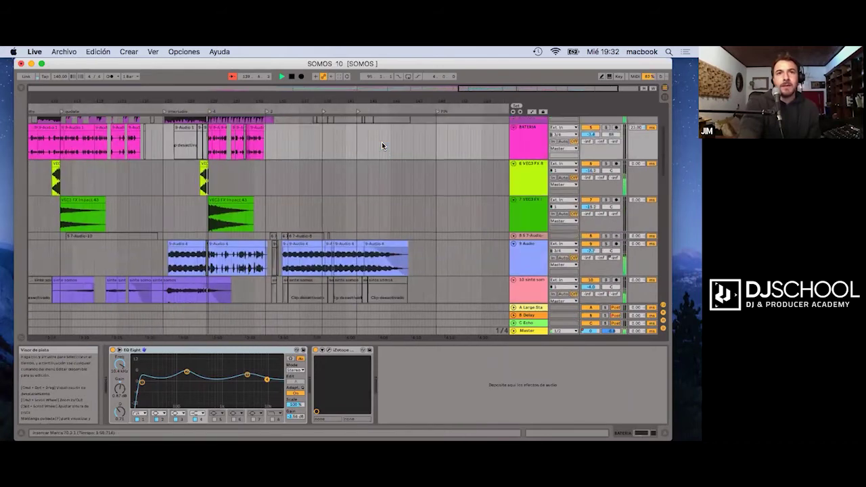
{"action": "scroll", "coordinate": [330, 165], "scroll_direction": "up", "scroll_amount": 3}
{"action": "scroll", "coordinate": [330, 166], "scroll_direction": "left", "scroll_amount": 1}
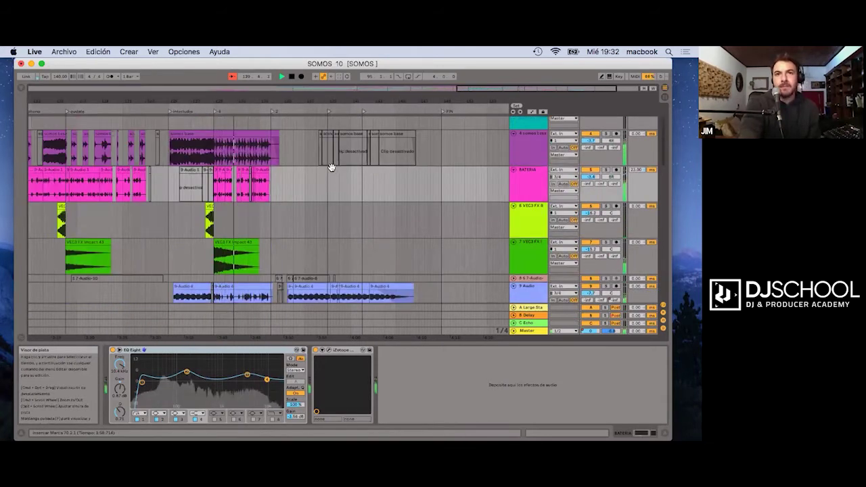
{"action": "scroll", "coordinate": [331, 167], "scroll_direction": "up", "scroll_amount": 2}
{"action": "scroll", "coordinate": [332, 166], "scroll_direction": "left", "scroll_amount": 1}
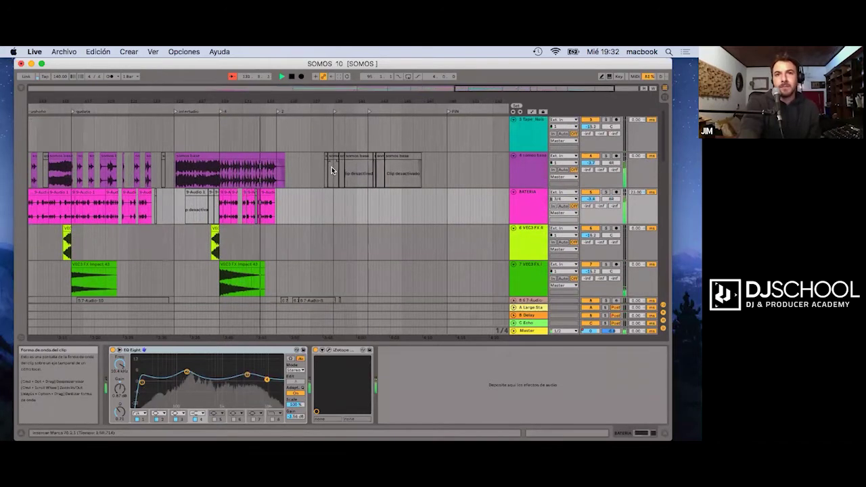
{"action": "scroll", "coordinate": [332, 166], "scroll_direction": "down", "scroll_amount": 8}
{"action": "scroll", "coordinate": [332, 167], "scroll_direction": "right", "scroll_amount": 1}
{"action": "scroll", "coordinate": [331, 166], "scroll_direction": "down", "scroll_amount": 3}
{"action": "scroll", "coordinate": [332, 167], "scroll_direction": "right", "scroll_amount": 1}
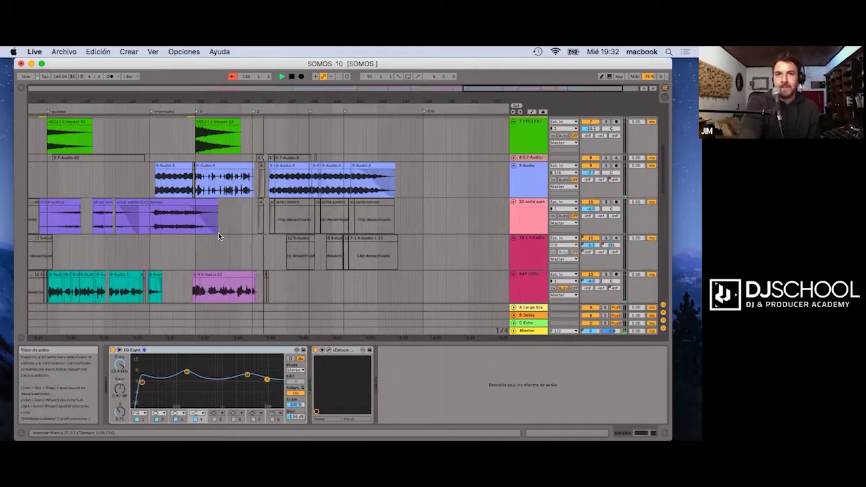
Step: Stop the playback and bring the arrangement from DROP to quedate back into view
{"action": "key", "text": "space"}
{"action": "scroll", "coordinate": [219, 236], "scroll_direction": "left", "scroll_amount": 5}
{"action": "scroll", "coordinate": [219, 236], "scroll_direction": "up", "scroll_amount": 1}
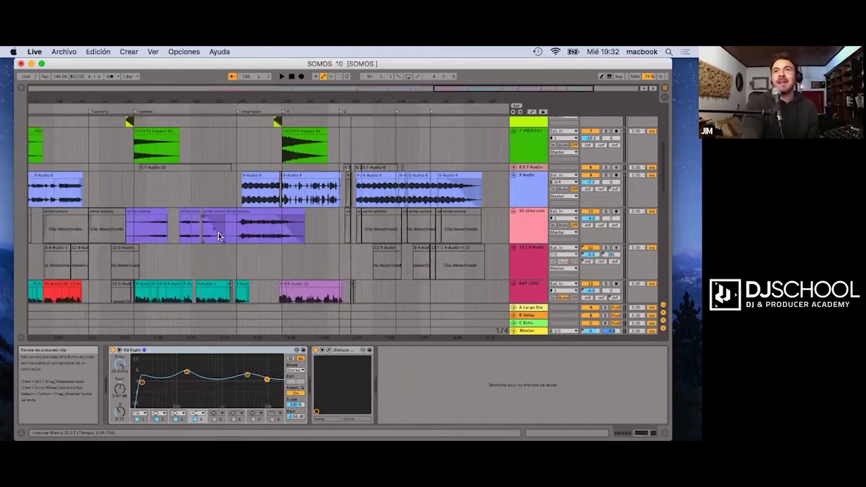
{"action": "left_click", "coordinate": [418, 88]}
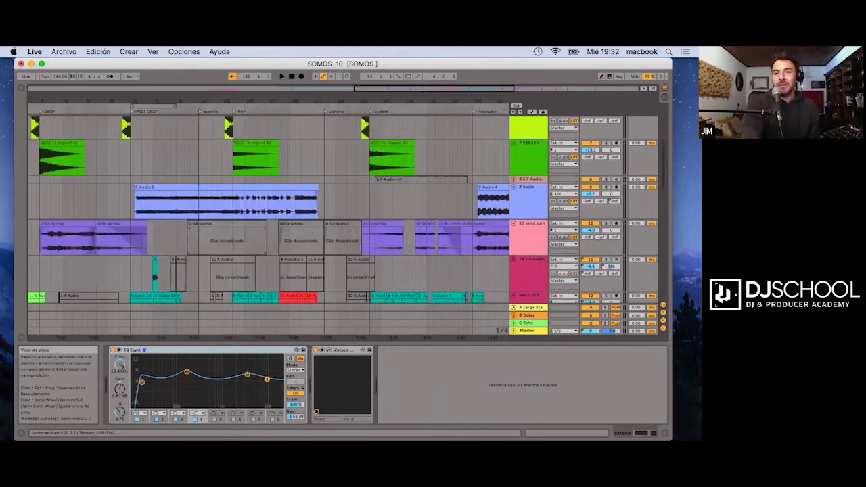
Step: Bring the uppermost tracks from PRIMER TEXTO to RAP into view and place the playback position just before DROP
{"action": "left_click_drag", "start_coordinate": [417, 88], "coordinate": [418, 86]}
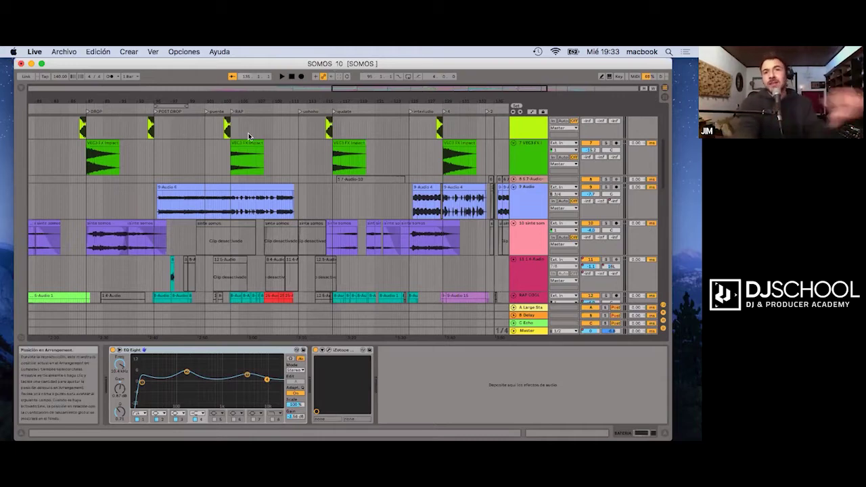
{"action": "scroll", "coordinate": [258, 166], "scroll_direction": "left", "scroll_amount": 3}
{"action": "scroll", "coordinate": [258, 166], "scroll_direction": "up", "scroll_amount": 1}
{"action": "scroll", "coordinate": [258, 164], "scroll_direction": "up", "scroll_amount": 5}
{"action": "scroll", "coordinate": [258, 163], "scroll_direction": "left", "scroll_amount": 3}
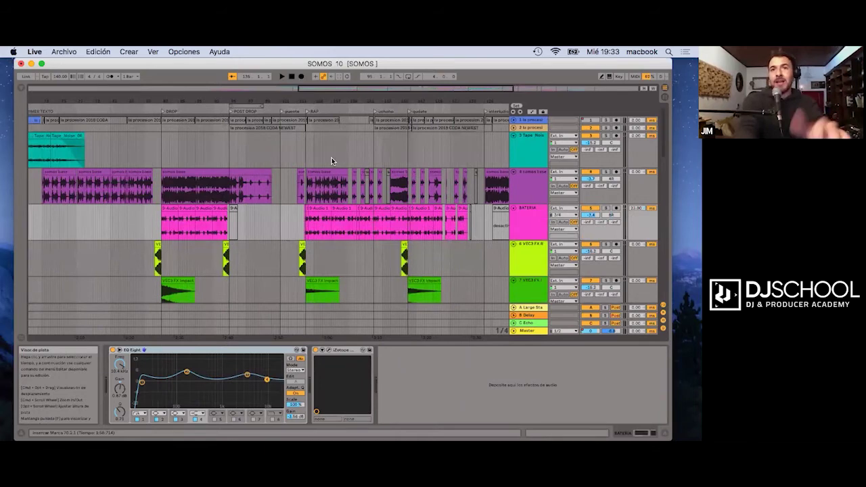
{"action": "scroll", "coordinate": [331, 162], "scroll_direction": "left", "scroll_amount": 6}
{"action": "left_click", "coordinate": [244, 145]}
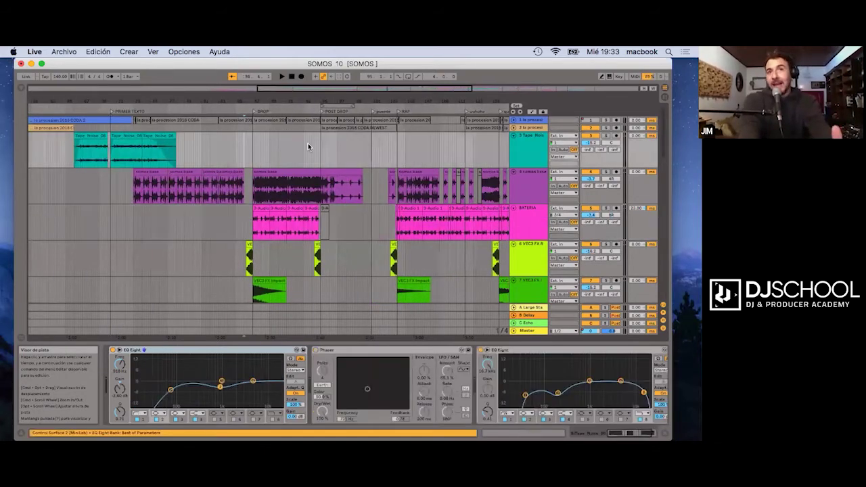
Step: Look through the lower vocal tracks, then start the playback from the end of the RAP1 clip just before DROP
{"action": "scroll", "coordinate": [307, 143], "scroll_direction": "right", "scroll_amount": 2}
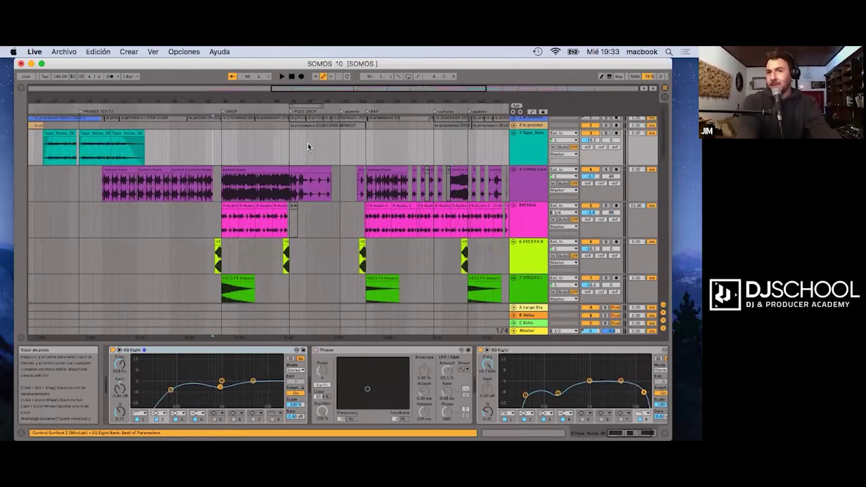
{"action": "scroll", "coordinate": [308, 143], "scroll_direction": "down", "scroll_amount": 5}
{"action": "scroll", "coordinate": [318, 196], "scroll_direction": "down", "scroll_amount": 5}
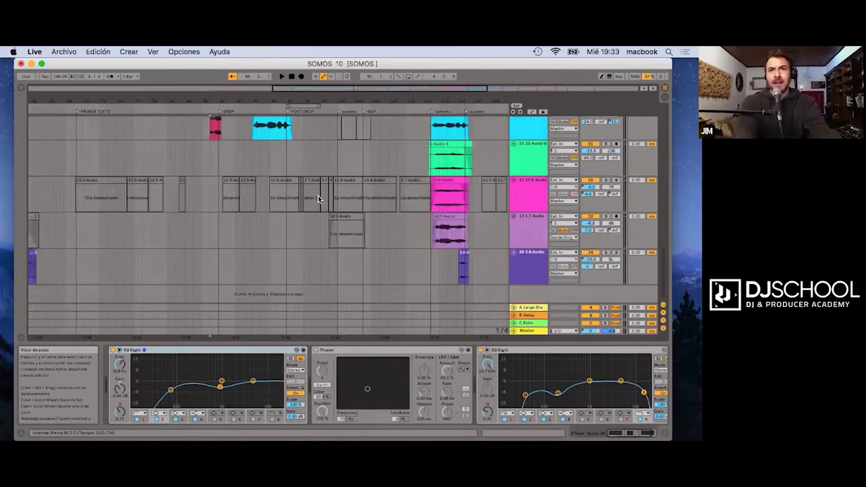
{"action": "scroll", "coordinate": [318, 196], "scroll_direction": "left", "scroll_amount": 2}
{"action": "scroll", "coordinate": [318, 195], "scroll_direction": "up", "scroll_amount": 5}
{"action": "scroll", "coordinate": [384, 116], "scroll_direction": "up", "scroll_amount": 2}
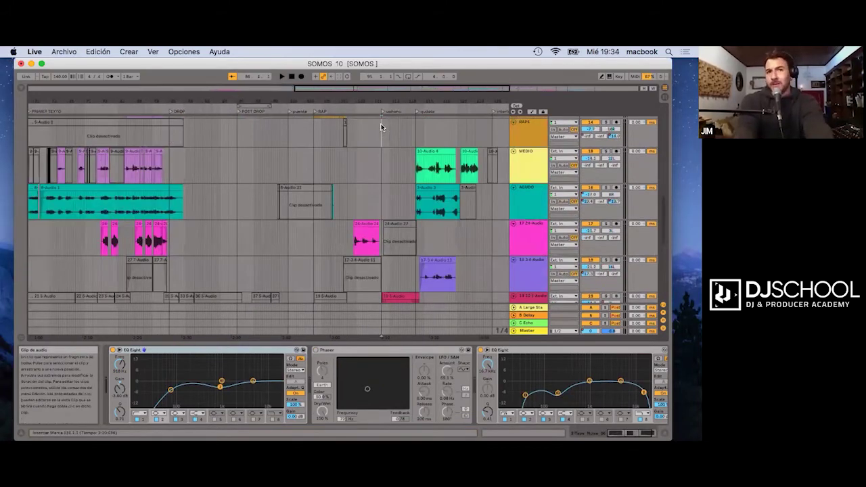
{"action": "left_click", "coordinate": [169, 136]}
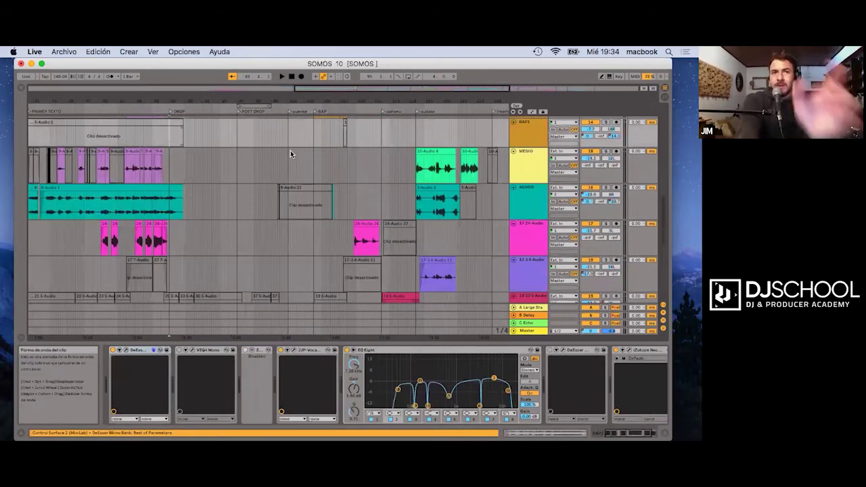
{"action": "key", "text": "space"}
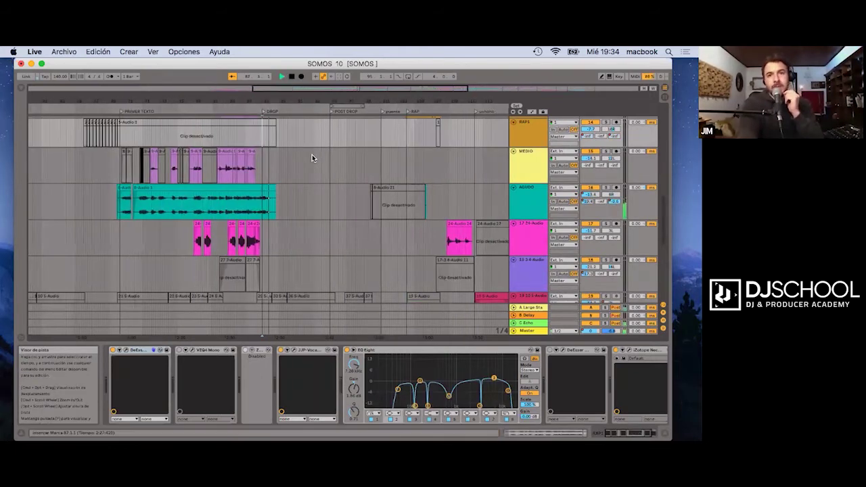
Step: Follow the playback from DROP through the U OH CORO and surrounding vocal tracks, then stop it
{"action": "scroll", "coordinate": [312, 154], "scroll_direction": "down", "scroll_amount": 3}
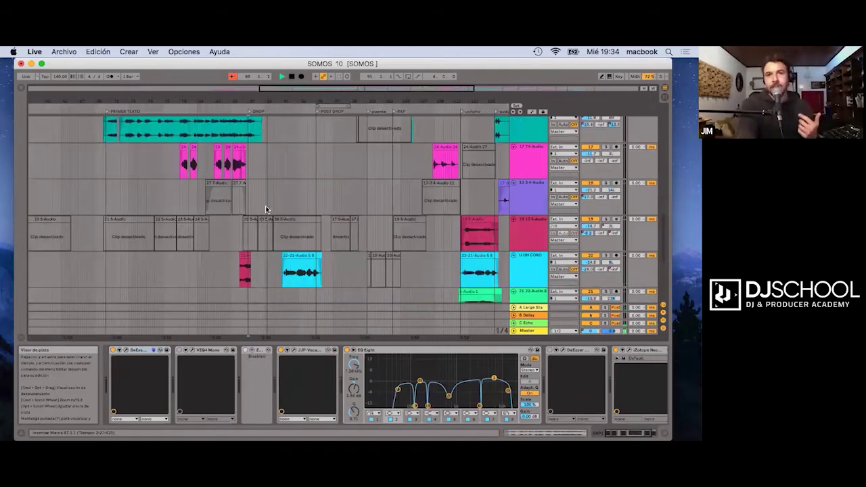
{"action": "scroll", "coordinate": [307, 204], "scroll_direction": "down", "scroll_amount": 4}
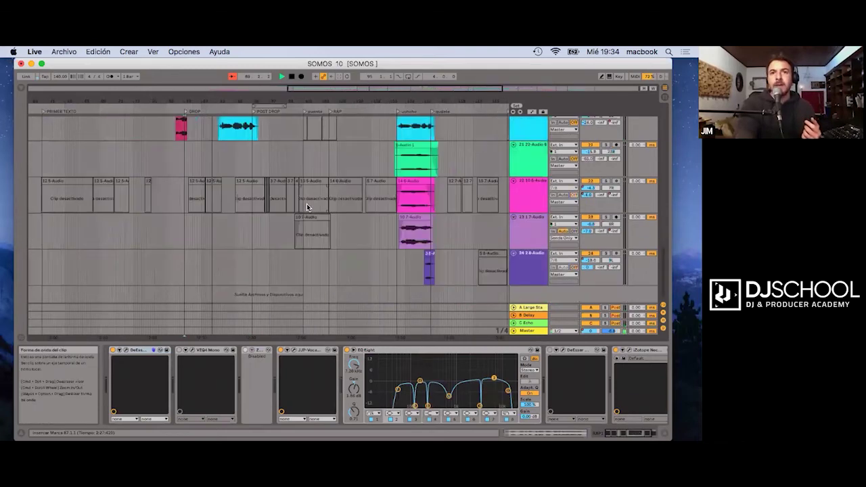
{"action": "scroll", "coordinate": [307, 204], "scroll_direction": "up", "scroll_amount": 3}
{"action": "scroll", "coordinate": [307, 203], "scroll_direction": "up", "scroll_amount": 1}
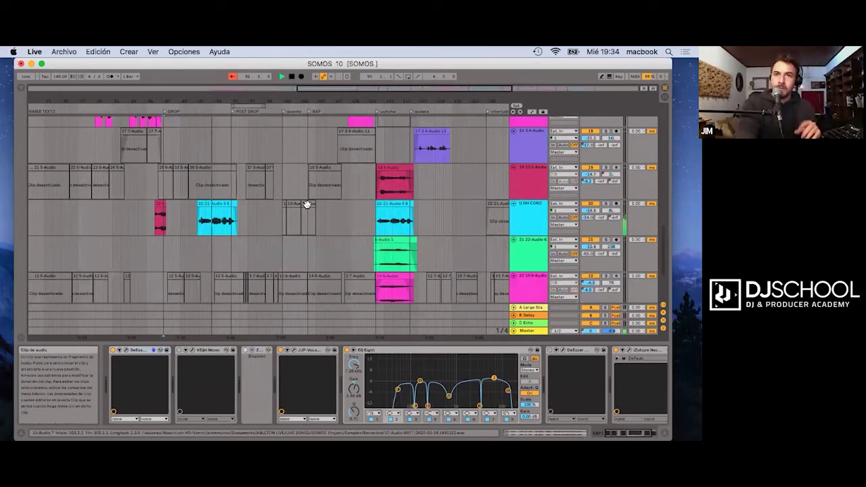
{"action": "scroll", "coordinate": [243, 314], "scroll_direction": "up", "scroll_amount": 2}
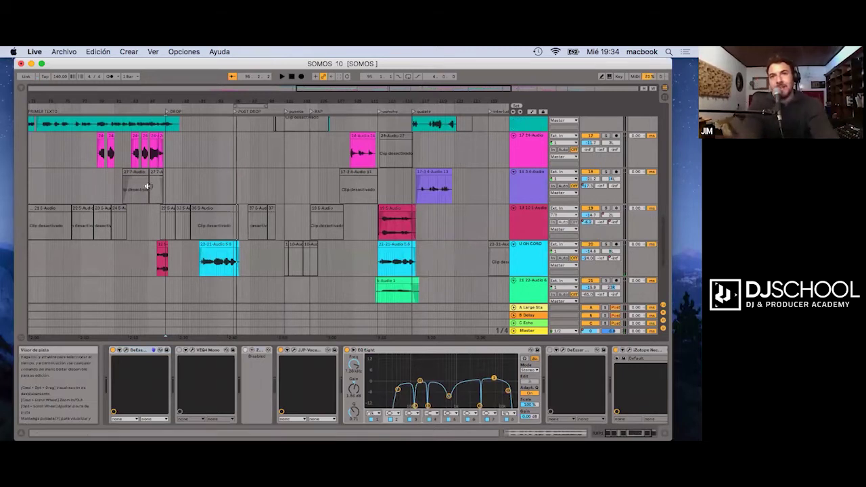
{"action": "scroll", "coordinate": [318, 132], "scroll_direction": "right", "scroll_amount": 3}
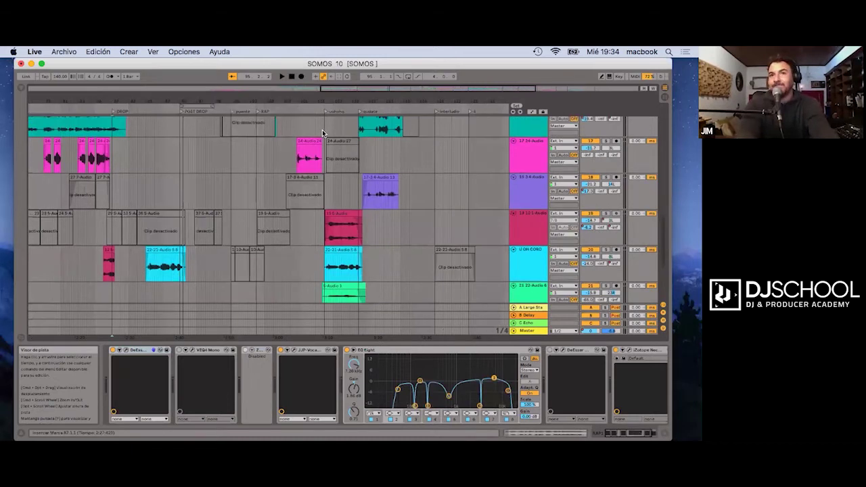
Step: Place the playback position at the section between RAP and quedate and examine the stacked choir clips there
{"action": "left_click", "coordinate": [322, 130]}
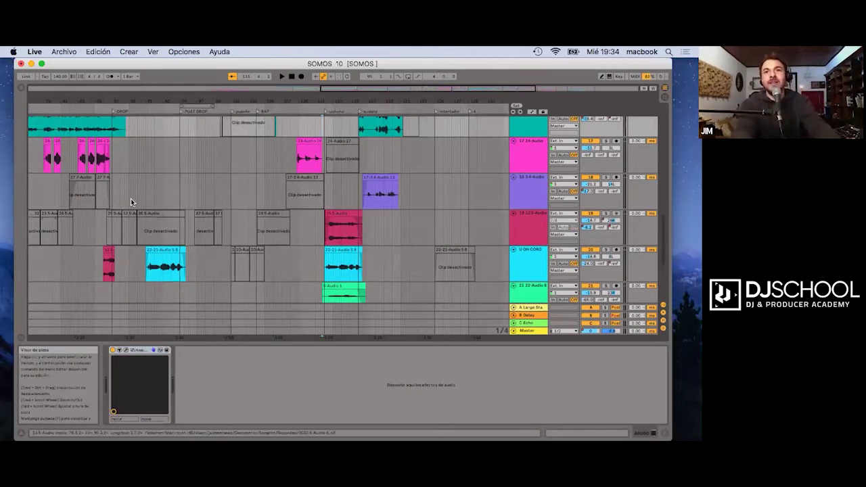
{"action": "scroll", "coordinate": [265, 181], "scroll_direction": "right", "scroll_amount": 1}
{"action": "scroll", "coordinate": [162, 235], "scroll_direction": "down", "scroll_amount": 1}
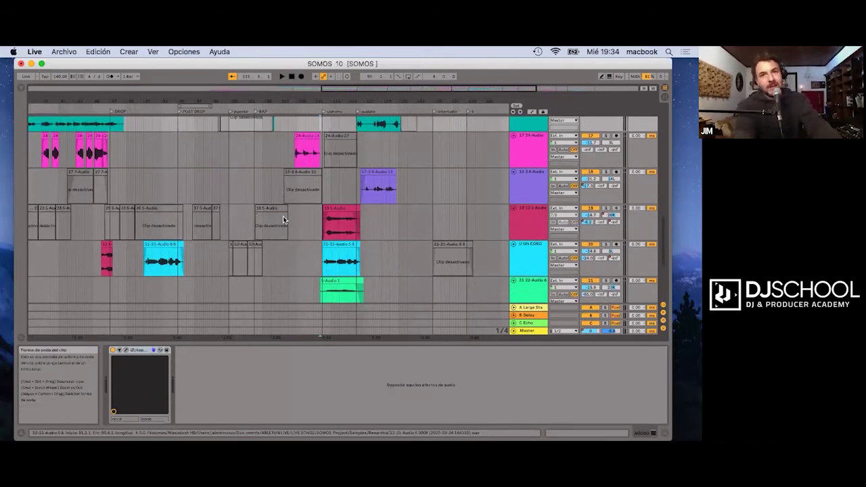
{"action": "scroll", "coordinate": [311, 192], "scroll_direction": "down", "scroll_amount": 1}
{"action": "scroll", "coordinate": [310, 192], "scroll_direction": "right", "scroll_amount": 1}
{"action": "scroll", "coordinate": [306, 190], "scroll_direction": "down", "scroll_amount": 2}
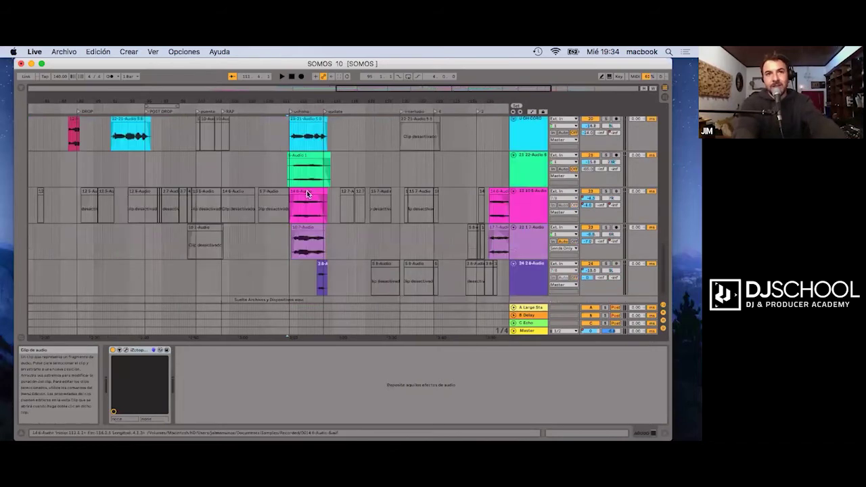
{"action": "scroll", "coordinate": [123, 150], "scroll_direction": "up", "scroll_amount": 2}
{"action": "scroll", "coordinate": [122, 150], "scroll_direction": "left", "scroll_amount": 1}
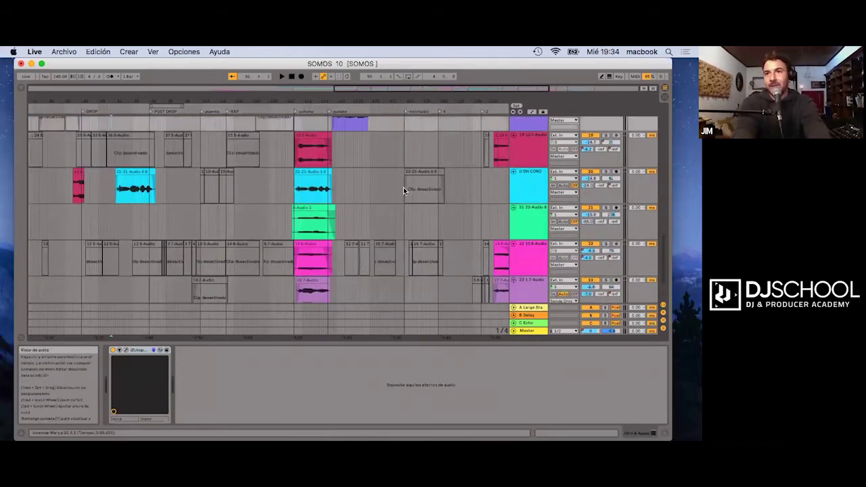
Step: Examine the 9 Audio, sinte somos and RAP COOL clips from DROP to the interludio
{"action": "scroll", "coordinate": [404, 186], "scroll_direction": "up", "scroll_amount": 6}
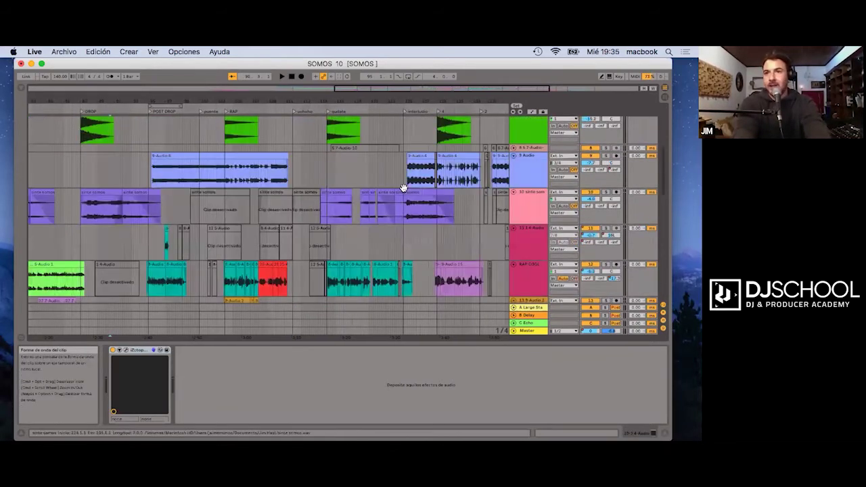
{"action": "scroll", "coordinate": [404, 186], "scroll_direction": "down", "scroll_amount": 1}
{"action": "scroll", "coordinate": [404, 187], "scroll_direction": "right", "scroll_amount": 1}
{"action": "scroll", "coordinate": [403, 191], "scroll_direction": "up", "scroll_amount": 2}
{"action": "scroll", "coordinate": [403, 191], "scroll_direction": "left", "scroll_amount": 1}
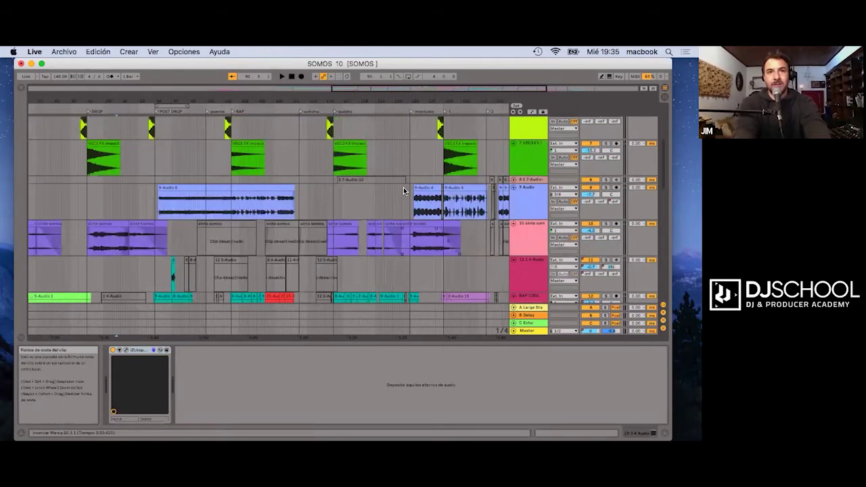
Step: Solo the U OH CORO track and play its clip between DROP and POST DROP, then stop
{"action": "scroll", "coordinate": [404, 190], "scroll_direction": "down", "scroll_amount": 10}
{"action": "scroll", "coordinate": [615, 147], "scroll_direction": "down", "scroll_amount": 2}
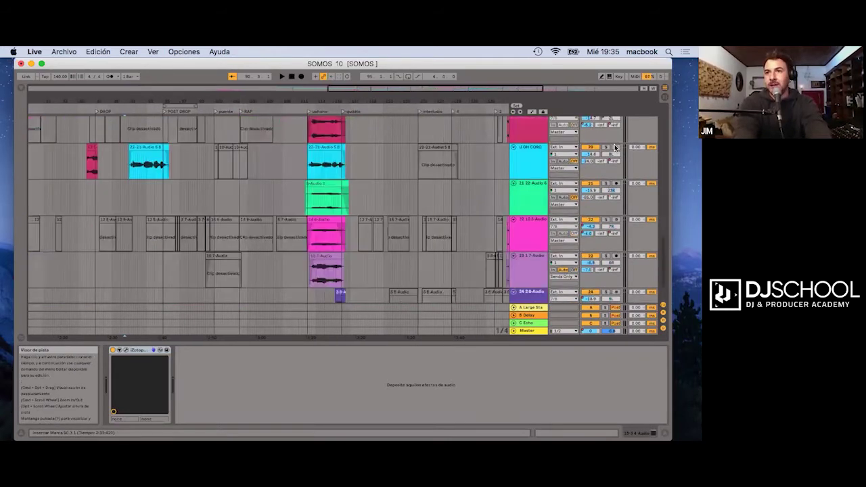
{"action": "key", "text": "space"}
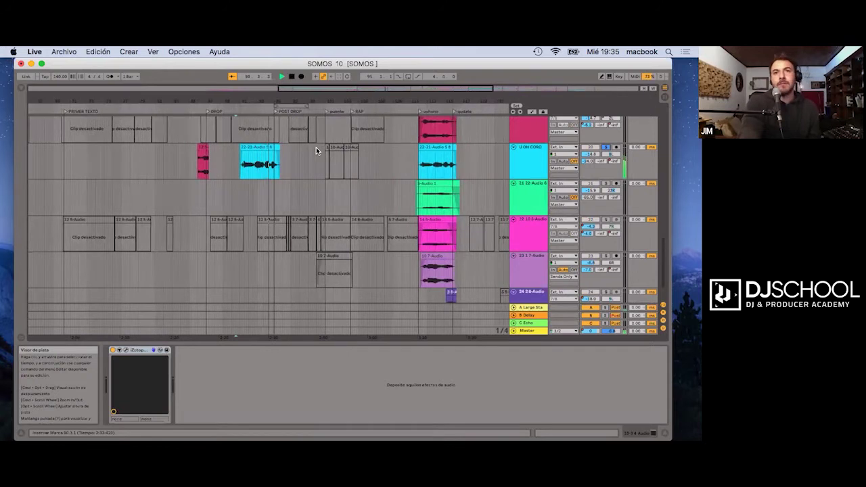
{"action": "key", "text": "space"}
Step: Place the playback position just before the choir section preceding quedate and solo tracks 19 to 24
{"action": "left_click", "coordinate": [402, 159]}
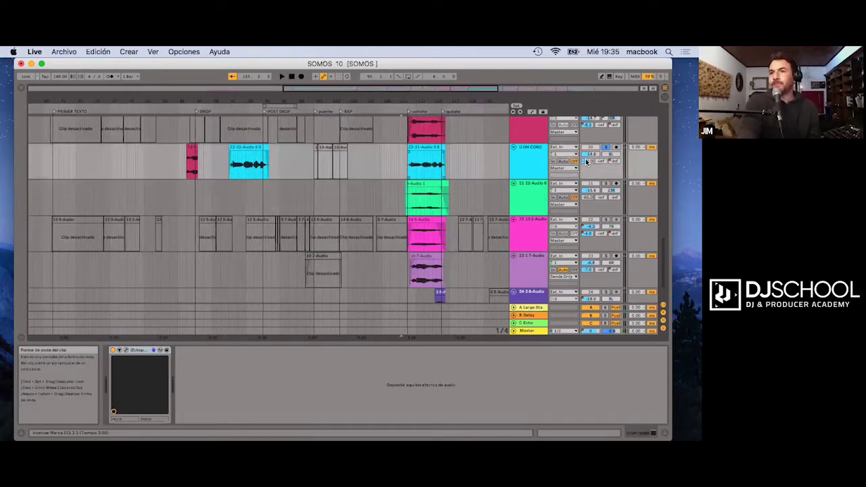
{"action": "scroll", "coordinate": [607, 158], "scroll_direction": "right", "scroll_amount": 3}
{"action": "scroll", "coordinate": [607, 157], "scroll_direction": "up", "scroll_amount": 3}
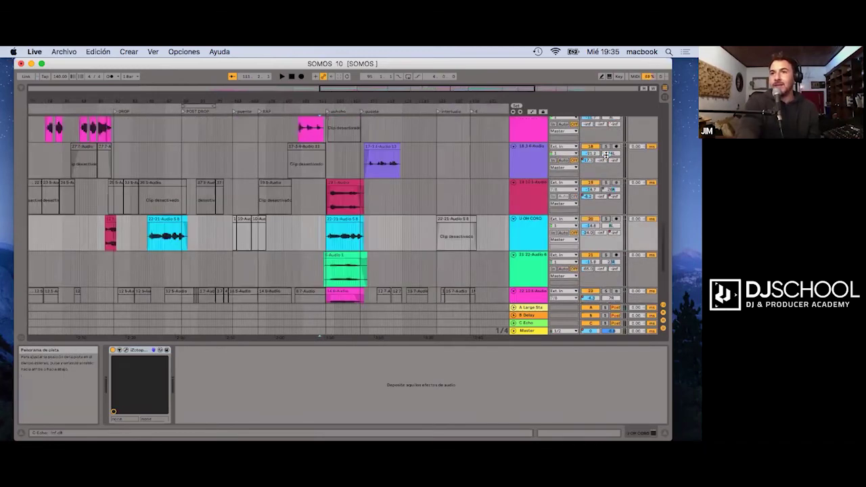
{"action": "left_click", "coordinate": [606, 220]}
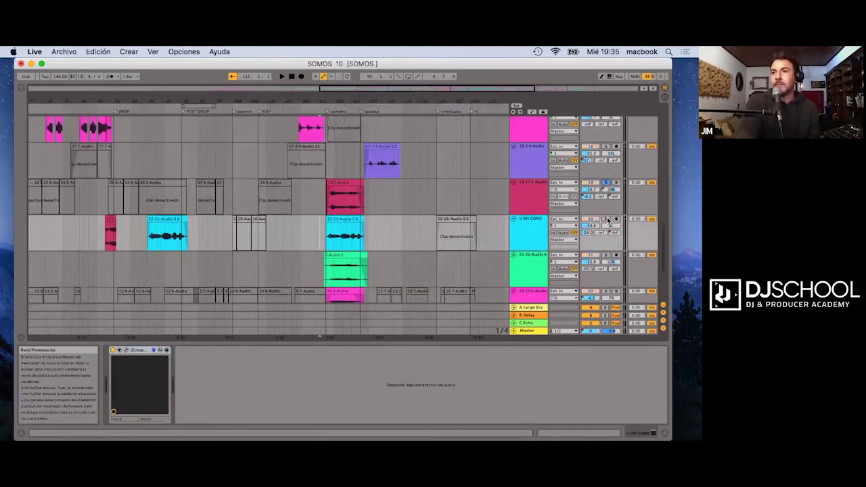
{"action": "scroll", "coordinate": [607, 258], "scroll_direction": "down", "scroll_amount": 3}
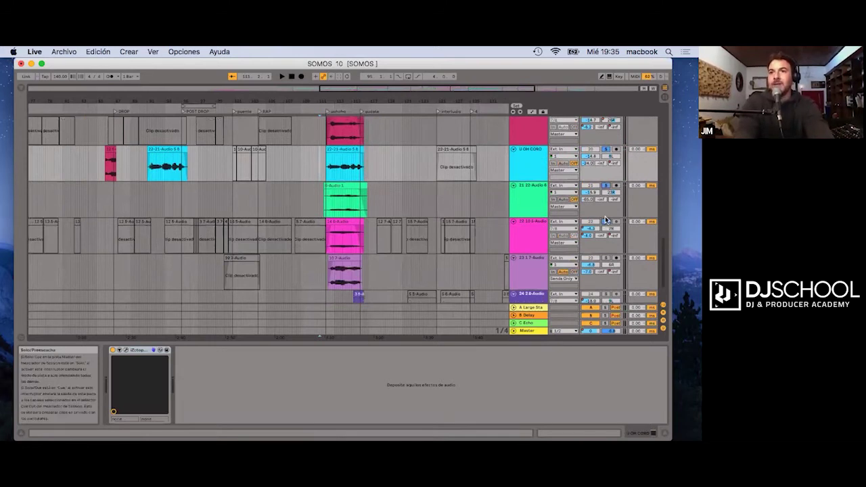
{"action": "scroll", "coordinate": [611, 252], "scroll_direction": "down", "scroll_amount": 2}
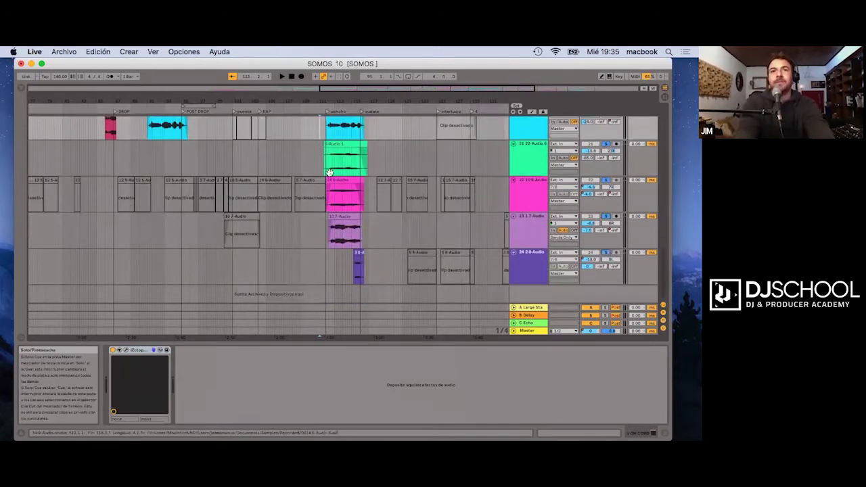
Step: Play the soloed choir tracks through the section before quedate, stop, and move the playback position back toward RAP
{"action": "key", "text": "space"}
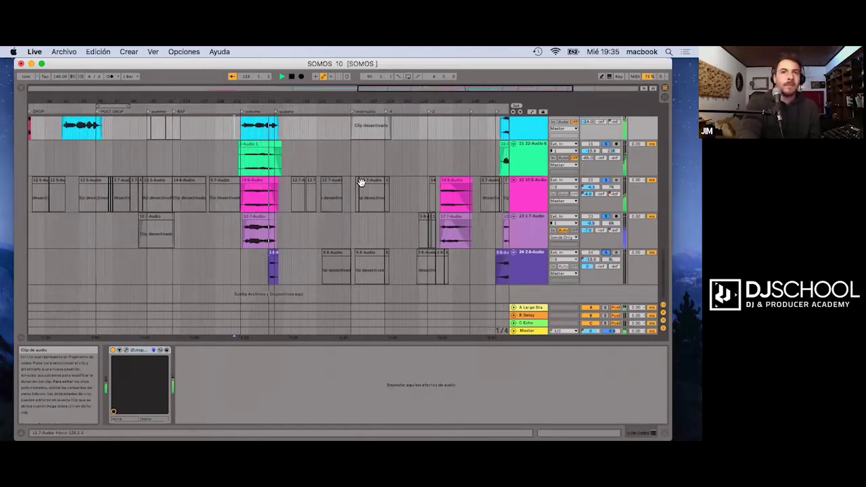
{"action": "scroll", "coordinate": [362, 182], "scroll_direction": "up", "scroll_amount": 2}
{"action": "scroll", "coordinate": [362, 185], "scroll_direction": "up", "scroll_amount": 1}
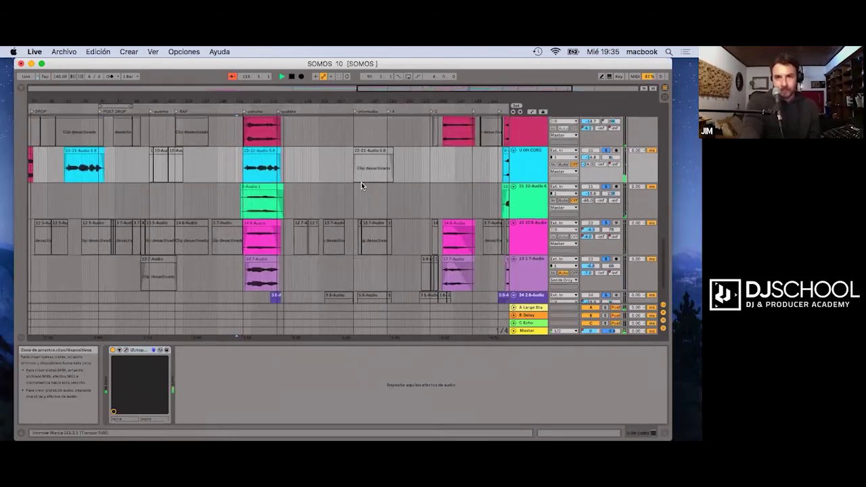
{"action": "left_click", "coordinate": [207, 157]}
{"action": "key", "text": "space"}
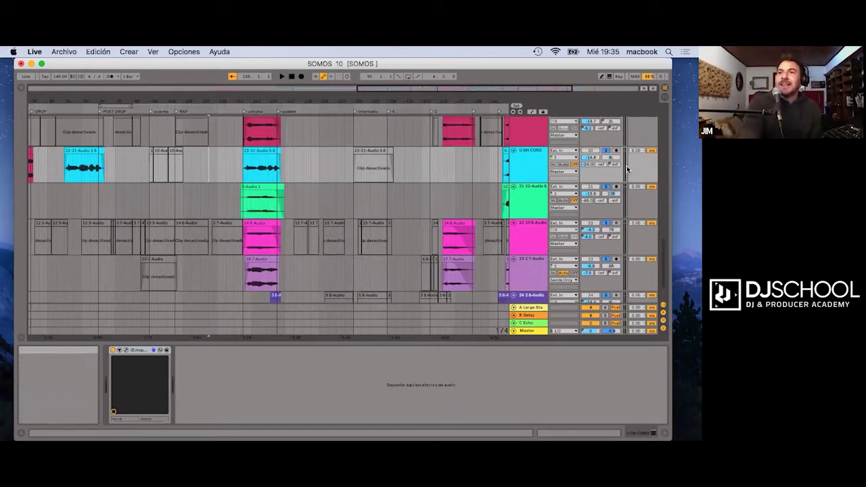
Step: Turn off the choir tracks' solos and review the AGUDO, MEDIO and sinte somos tracks above them
{"action": "scroll", "coordinate": [316, 164], "scroll_direction": "up", "scroll_amount": 3}
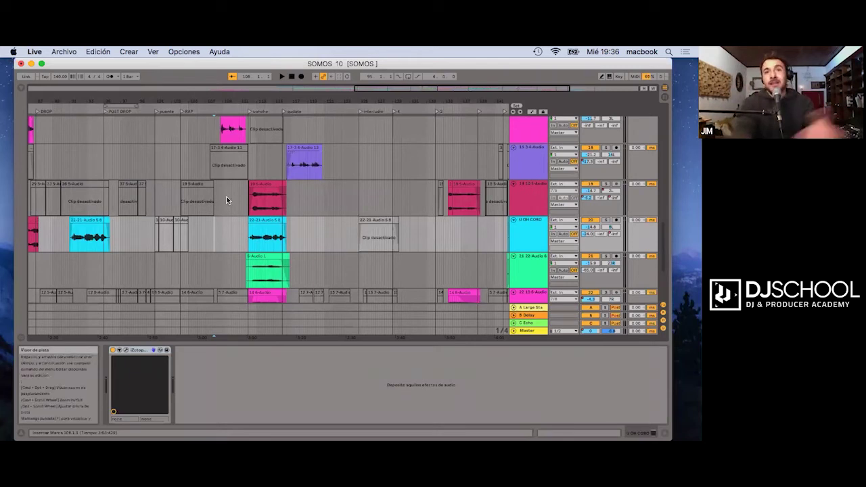
{"action": "scroll", "coordinate": [275, 194], "scroll_direction": "up", "scroll_amount": 4}
{"action": "scroll", "coordinate": [274, 193], "scroll_direction": "left", "scroll_amount": 4}
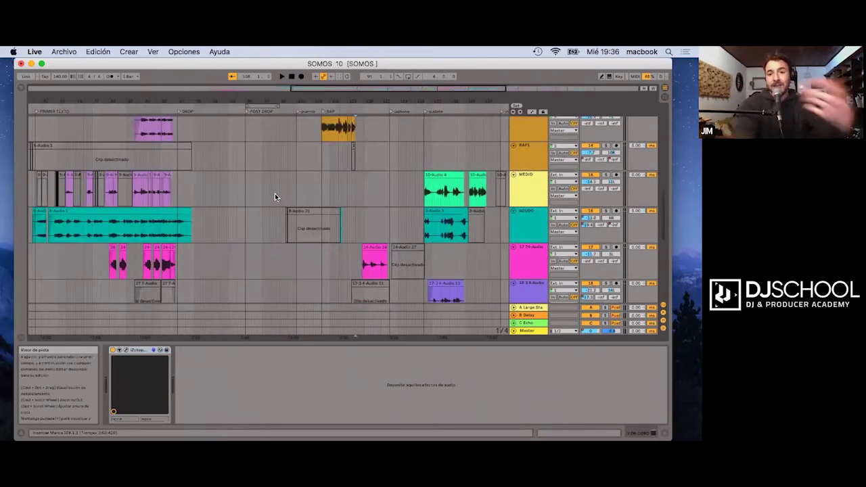
{"action": "scroll", "coordinate": [274, 196], "scroll_direction": "up", "scroll_amount": 2}
{"action": "scroll", "coordinate": [275, 197], "scroll_direction": "up", "scroll_amount": 5}
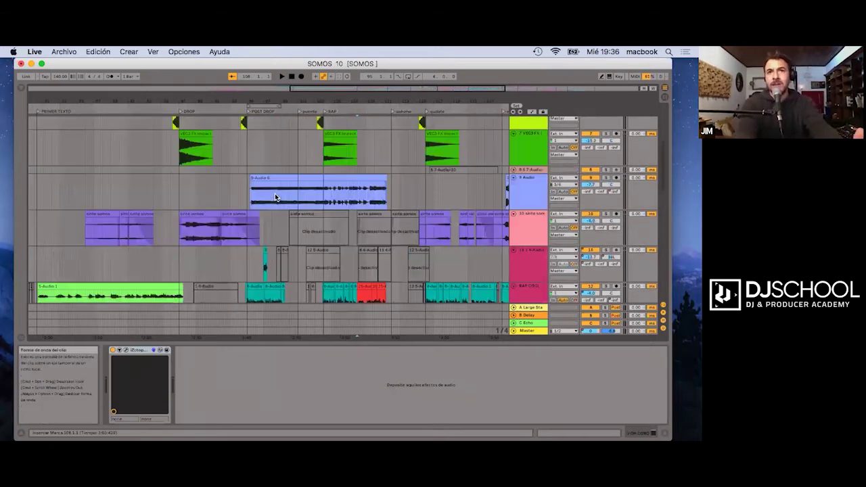
Step: Return to the somos base and BATERIA tracks and widen the arrangement view to span PRIMER TEXTO to locator 2
{"action": "scroll", "coordinate": [275, 196], "scroll_direction": "up", "scroll_amount": 5}
{"action": "scroll", "coordinate": [274, 196], "scroll_direction": "left", "scroll_amount": 3}
{"action": "scroll", "coordinate": [275, 194], "scroll_direction": "left", "scroll_amount": 3}
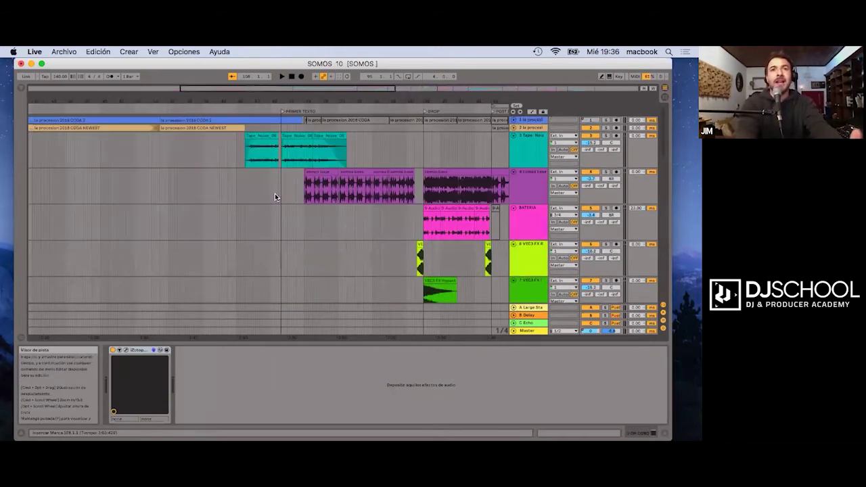
{"action": "scroll", "coordinate": [275, 194], "scroll_direction": "right", "scroll_amount": 6}
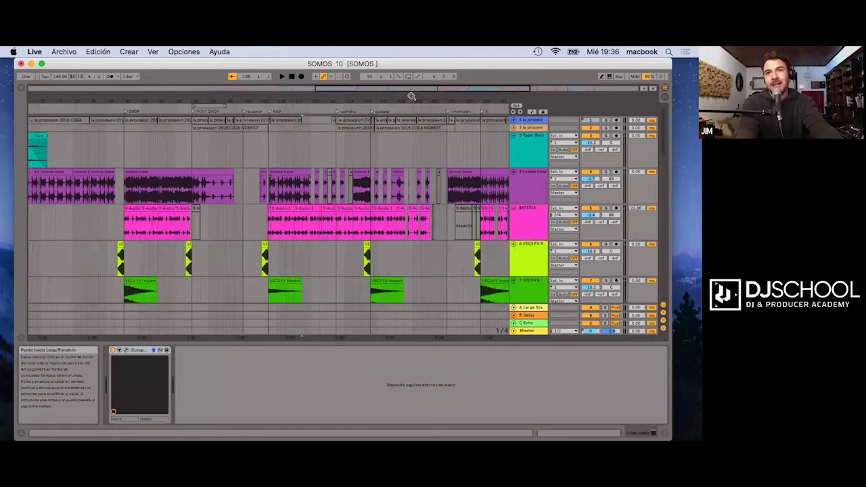
{"action": "left_click_drag", "start_coordinate": [411, 94], "coordinate": [412, 91]}
{"action": "key", "text": "minus"}
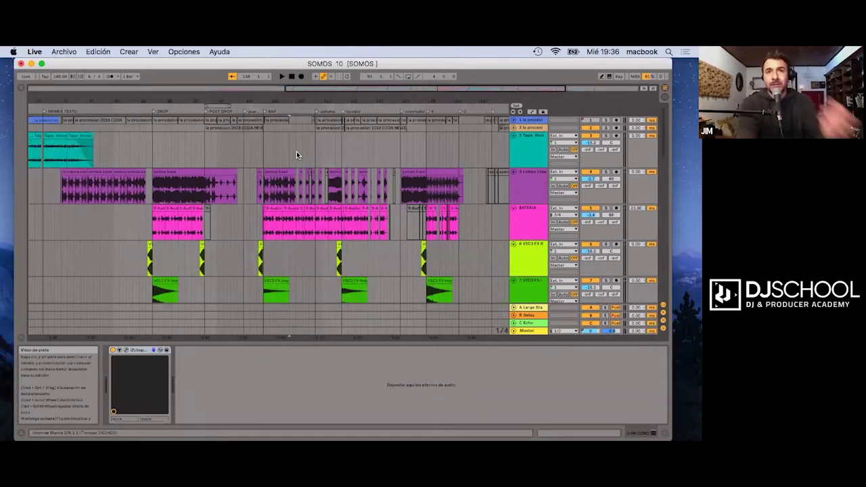
Step: Highlight the first-text section on the somos base track, from PRIMER TEXTO up to DROP
{"action": "scroll", "coordinate": [238, 163], "scroll_direction": "left", "scroll_amount": 3}
{"action": "scroll", "coordinate": [238, 163], "scroll_direction": "right", "scroll_amount": 1}
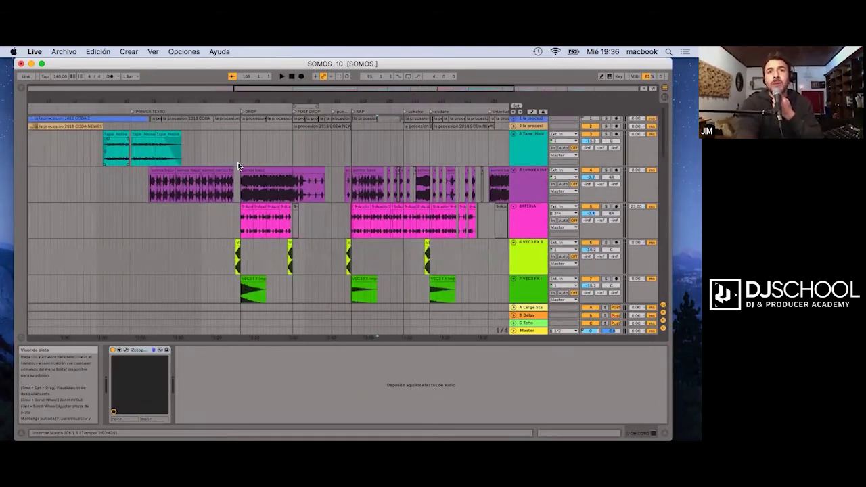
{"action": "left_click_drag", "start_coordinate": [127, 187], "coordinate": [239, 189]}
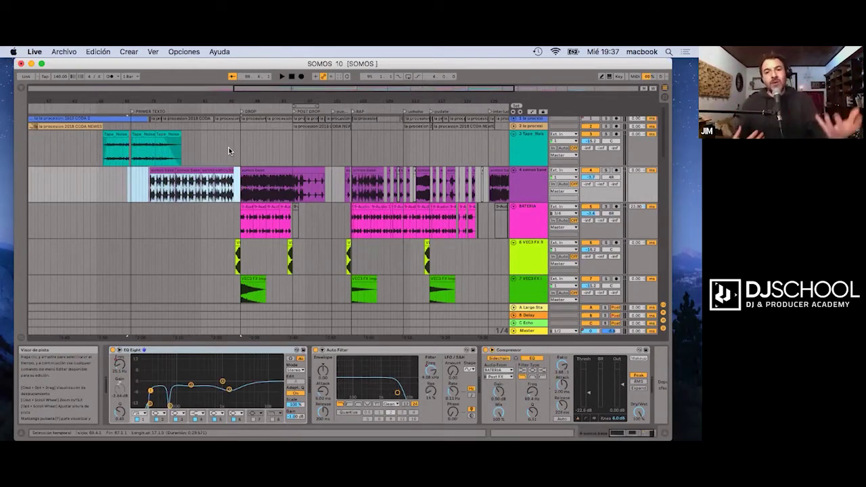
Step: Highlight the short passage leading into RAP and the opening part of RAP on the Tape Noise track
{"action": "scroll", "coordinate": [328, 137], "scroll_direction": "right", "scroll_amount": 3}
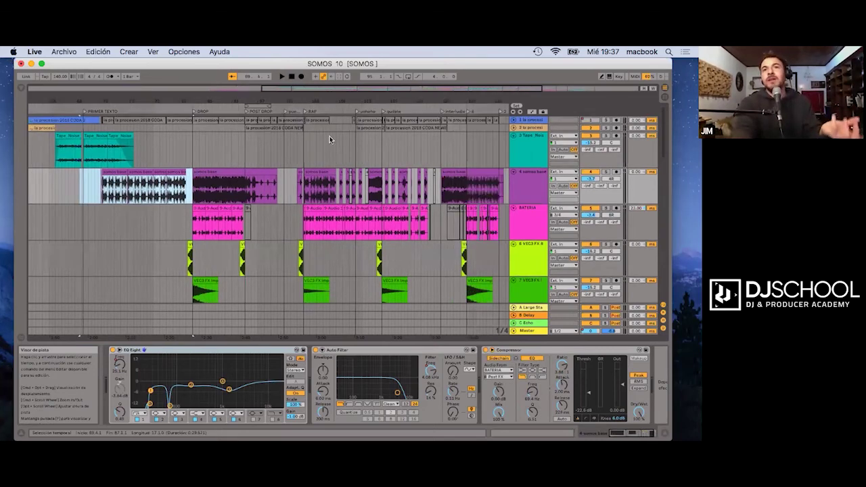
{"action": "scroll", "coordinate": [304, 137], "scroll_direction": "right", "scroll_amount": 1}
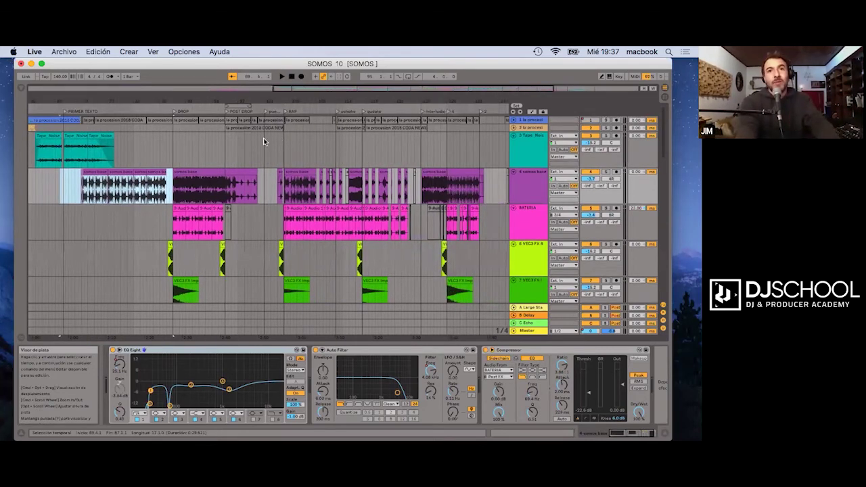
{"action": "left_click", "coordinate": [284, 139]}
{"action": "left_click_drag", "start_coordinate": [283, 140], "coordinate": [282, 140]}
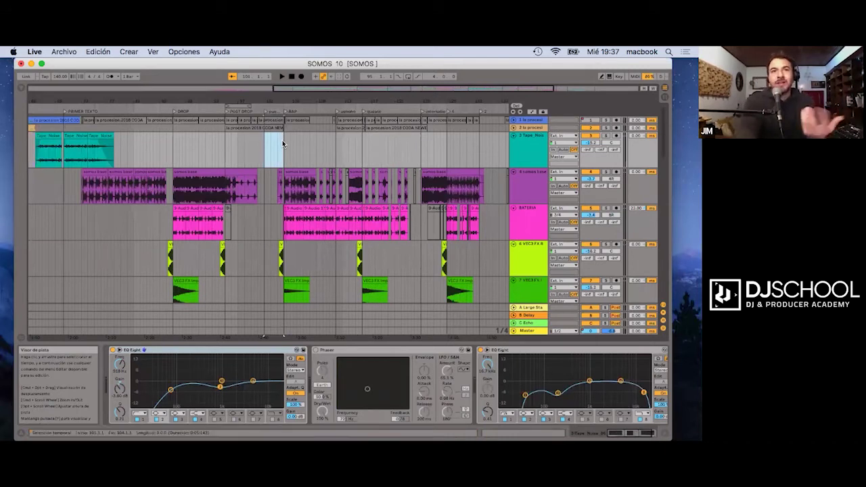
{"action": "left_click", "coordinate": [287, 140]}
{"action": "left_click_drag", "start_coordinate": [284, 142], "coordinate": [334, 151]}
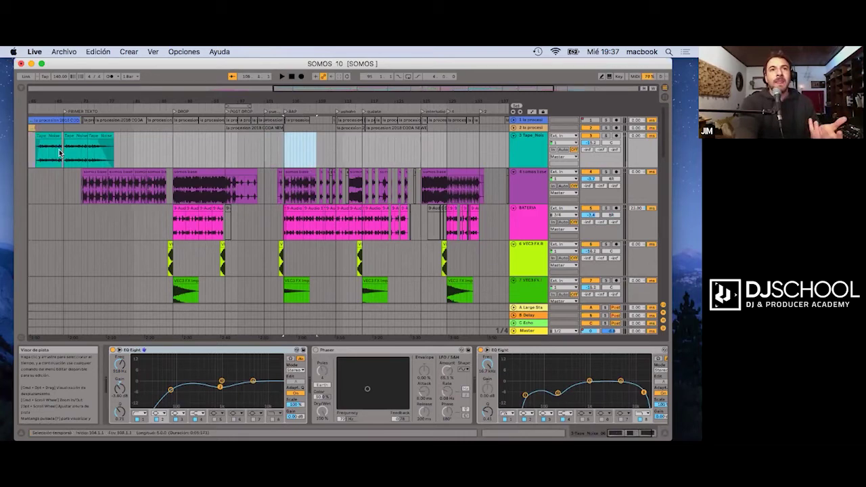
Step: Highlight PRIMER TEXTO to DROP across somos base and BATERIA, and the start of POST DROP on the Tape Noise track
{"action": "left_click_drag", "start_coordinate": [63, 186], "coordinate": [168, 211]}
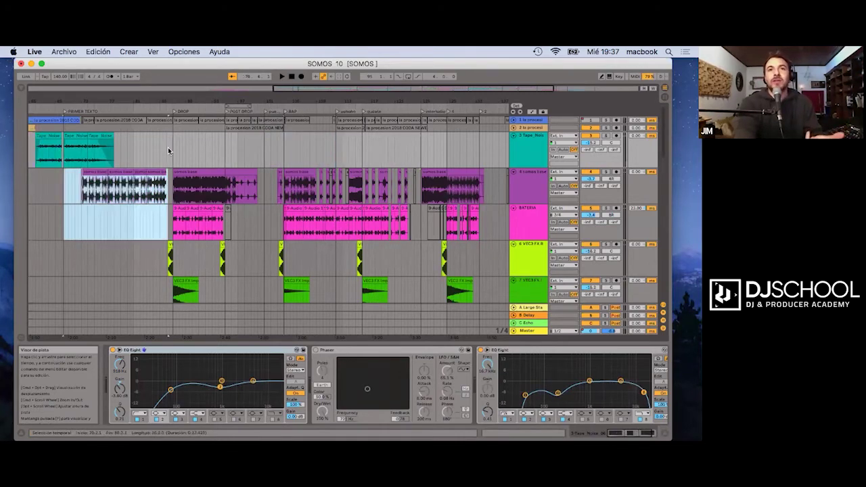
{"action": "left_click_drag", "start_coordinate": [168, 147], "coordinate": [227, 147]}
{"action": "left_click", "coordinate": [263, 148]}
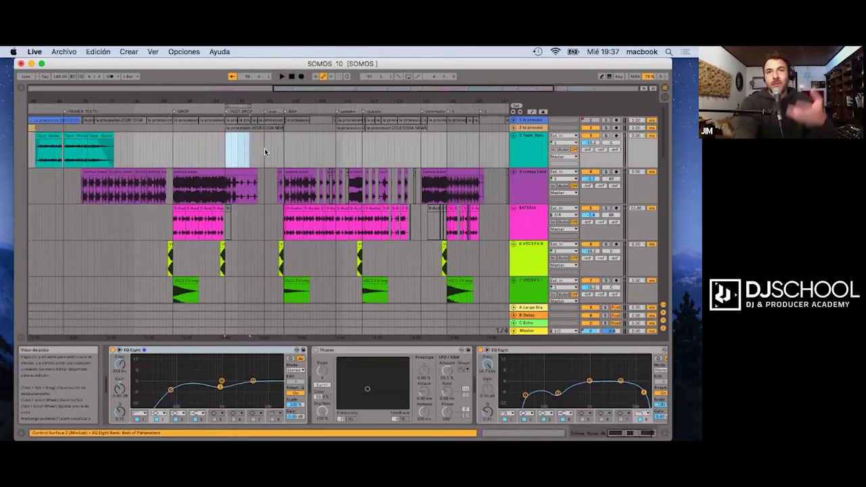
Step: Highlight RAP, the quedate section and the closing part before locator 2 one after another on the Tape Noise track
{"action": "left_click_drag", "start_coordinate": [284, 148], "coordinate": [337, 150]}
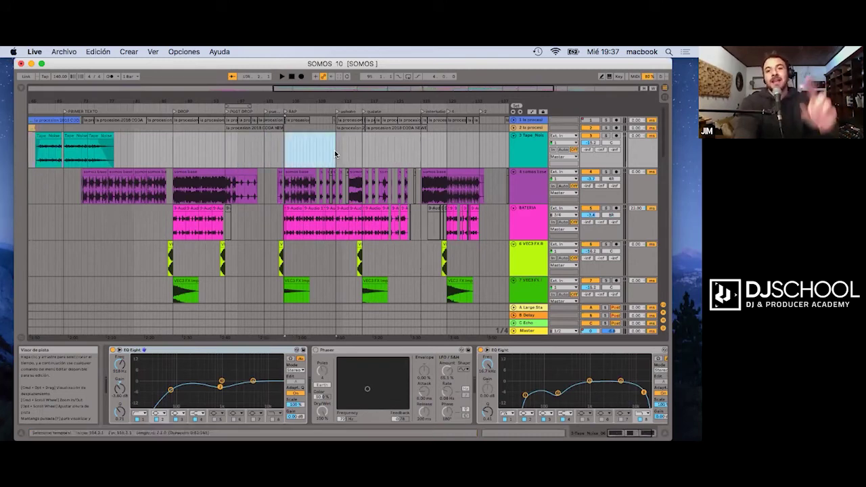
{"action": "left_click_drag", "start_coordinate": [336, 148], "coordinate": [419, 155]}
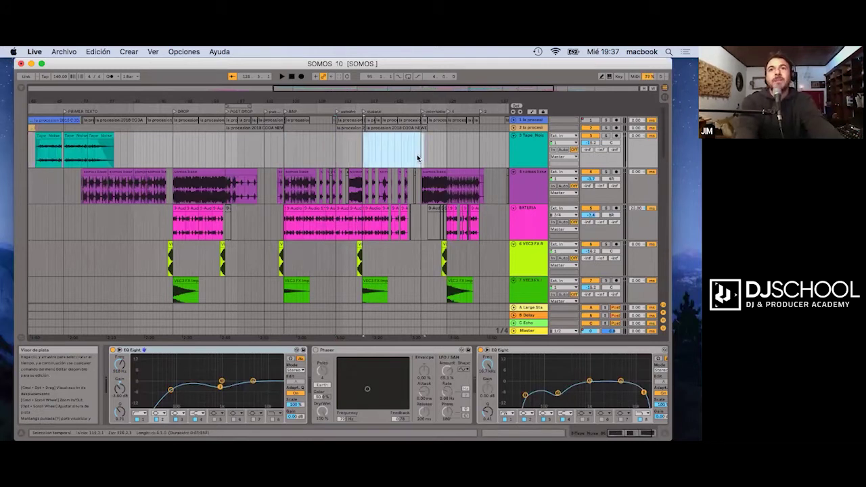
{"action": "left_click_drag", "start_coordinate": [450, 152], "coordinate": [474, 153]}
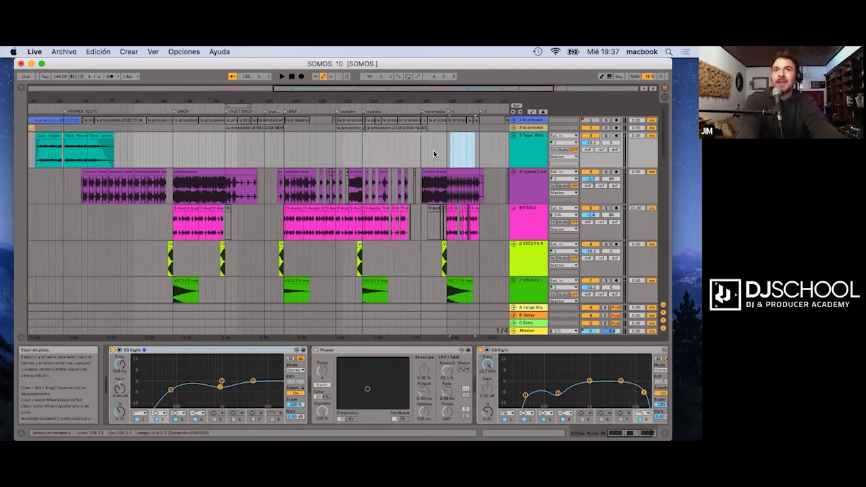
{"action": "left_click_drag", "start_coordinate": [483, 154], "coordinate": [434, 154]}
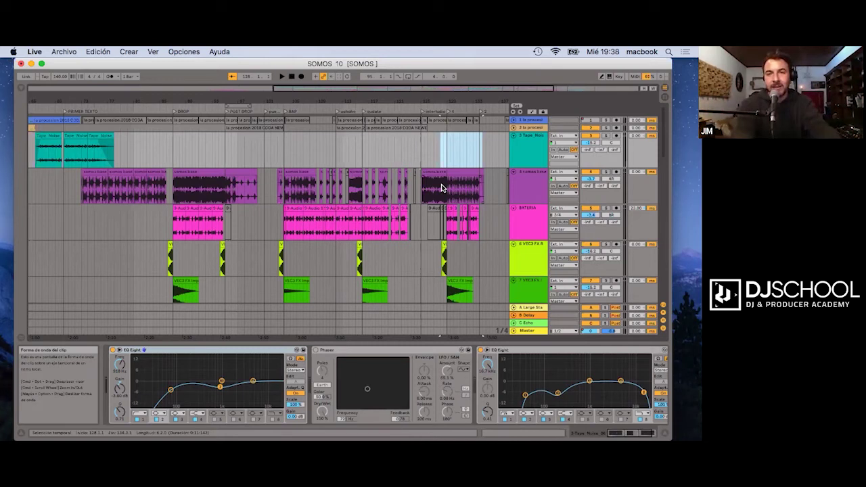
Step: Place the playback position shortly before POST DROP on the Tape Noise track
{"action": "left_click", "coordinate": [223, 136]}
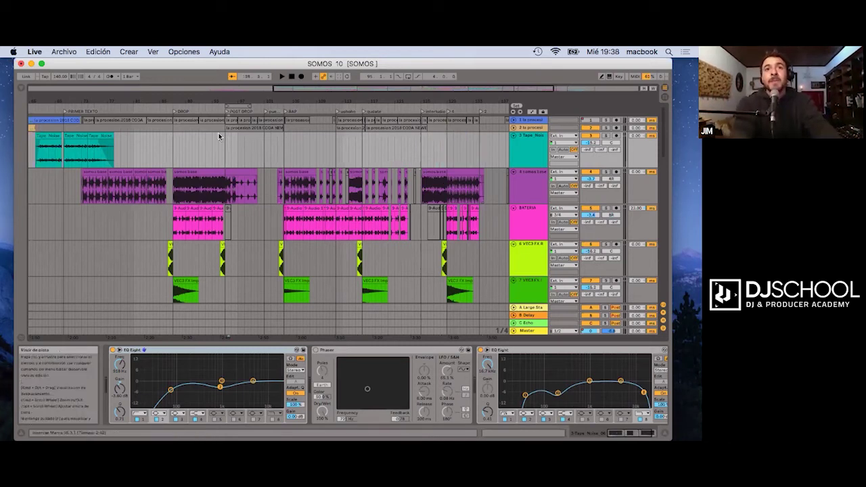
{"action": "left_click", "coordinate": [219, 136]}
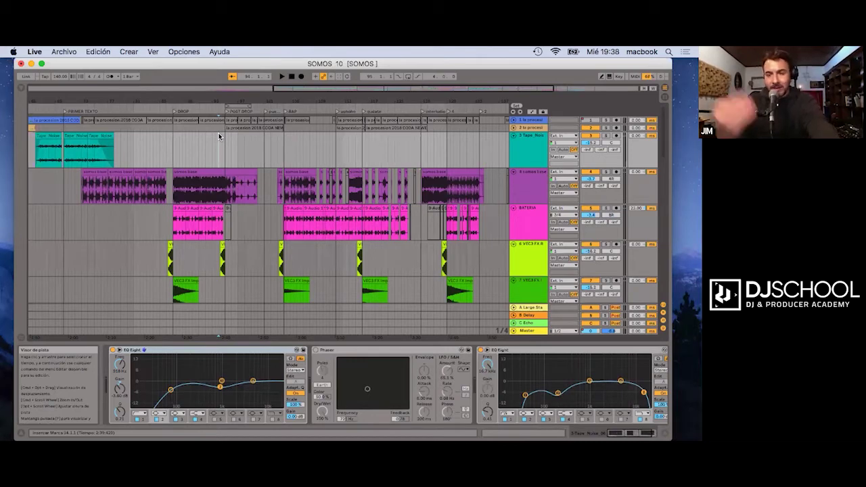
{"action": "key", "text": "Tab"}
{"action": "key", "text": "Tab"}
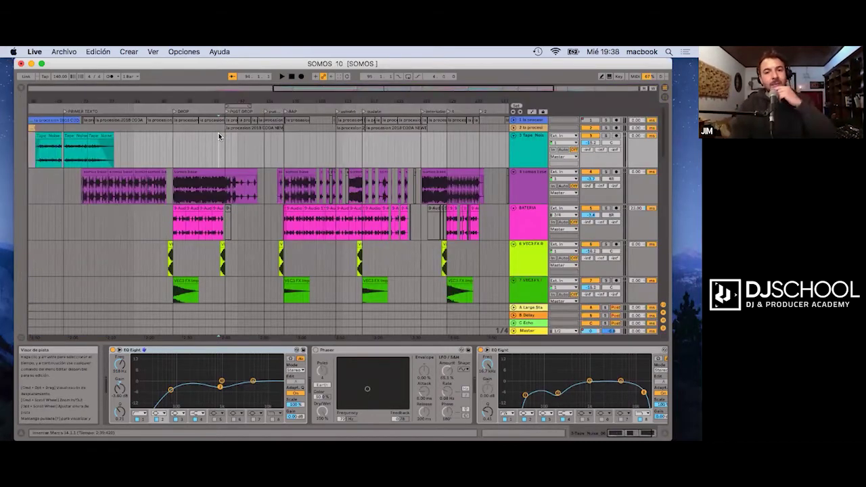
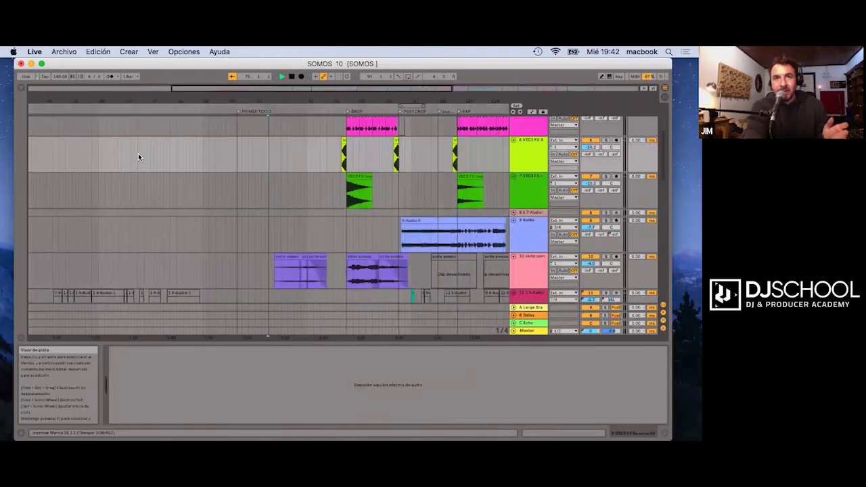
Step: Stop playback and highlight the PRIMER TEXTO section up to DROP on the 9 Audio track
{"action": "key", "text": "space"}
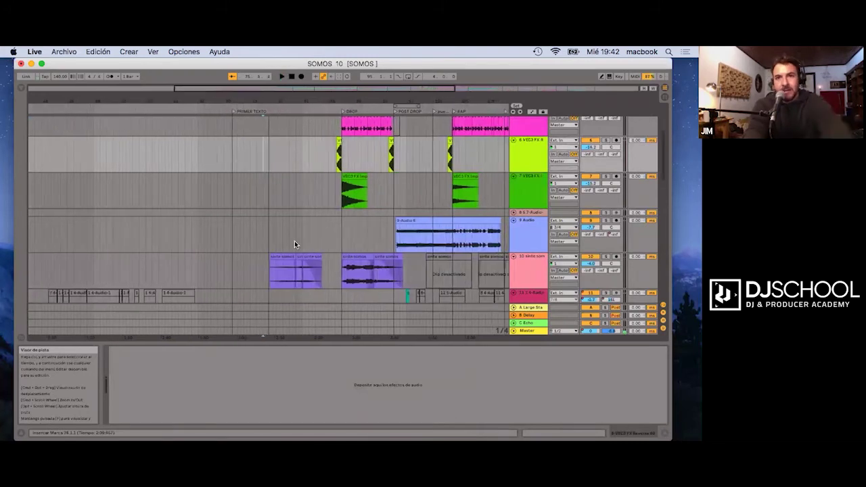
{"action": "scroll", "coordinate": [281, 207], "scroll_direction": "down", "scroll_amount": 3}
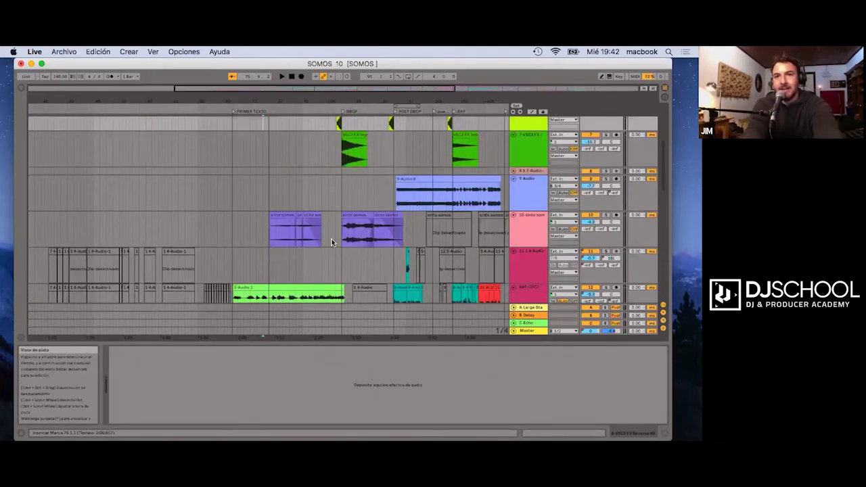
{"action": "left_click_drag", "start_coordinate": [332, 239], "coordinate": [271, 192]}
{"action": "left_click", "coordinate": [340, 183]}
{"action": "left_click", "coordinate": [233, 188], "text": "shift"}
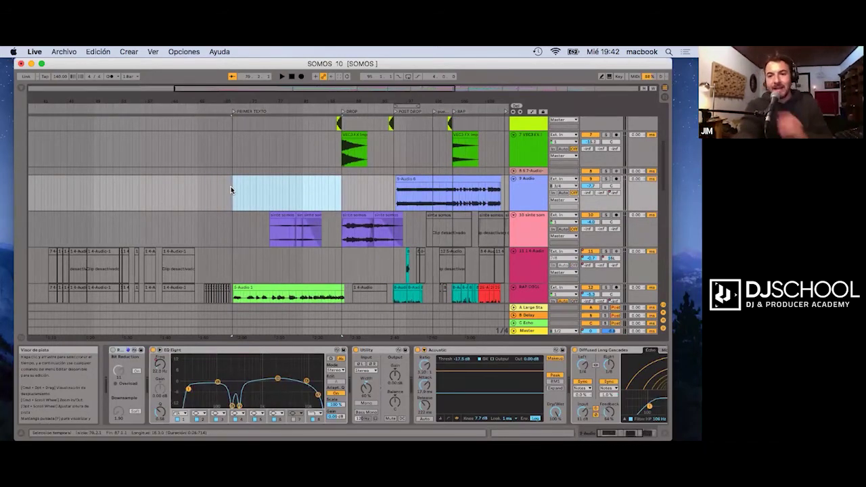
Step: Examine which tracks are used in PRIMER TEXTO, from Tape Noise and somos base down to the MEDIO and AGUDO vocals
{"action": "scroll", "coordinate": [247, 199], "scroll_direction": "up", "scroll_amount": 1}
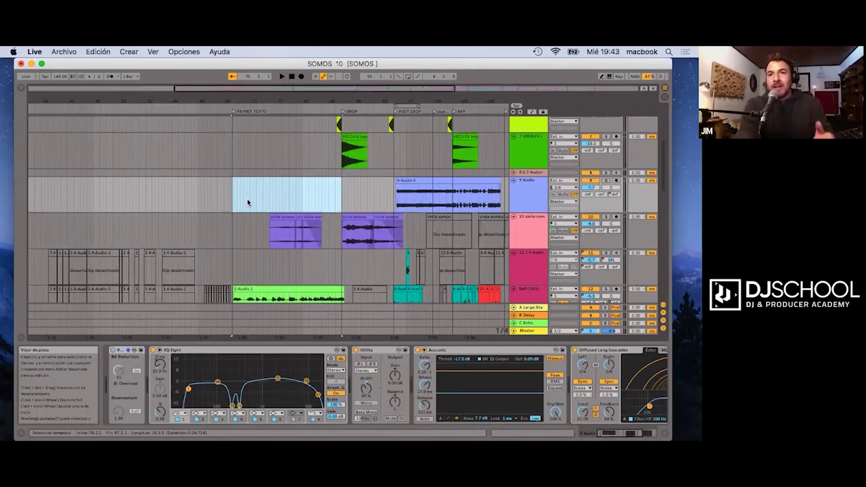
{"action": "scroll", "coordinate": [247, 198], "scroll_direction": "up", "scroll_amount": 5}
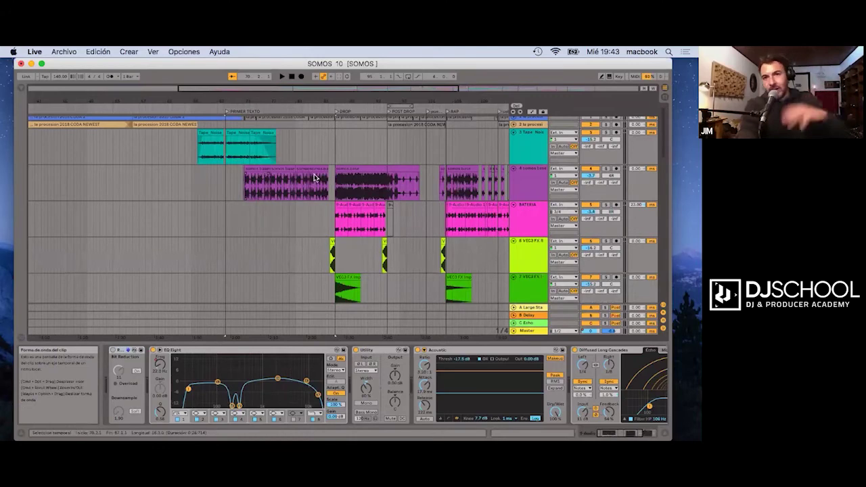
{"action": "scroll", "coordinate": [295, 207], "scroll_direction": "down", "scroll_amount": 3}
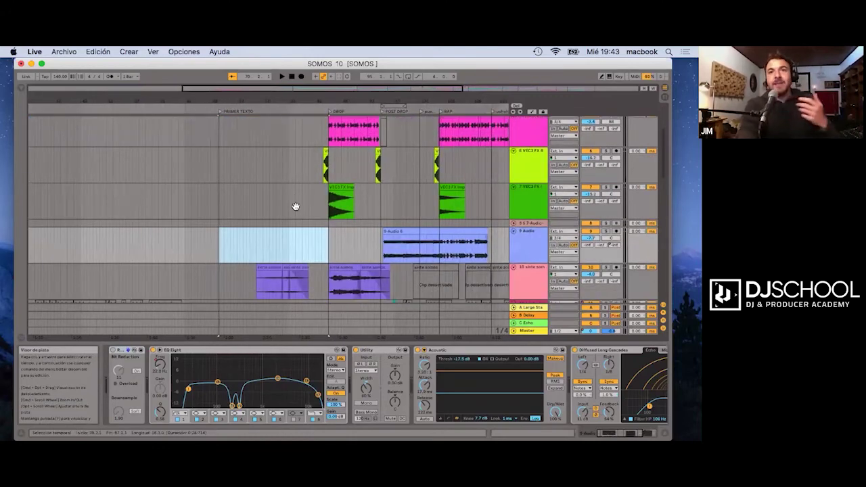
{"action": "scroll", "coordinate": [295, 206], "scroll_direction": "down", "scroll_amount": 5}
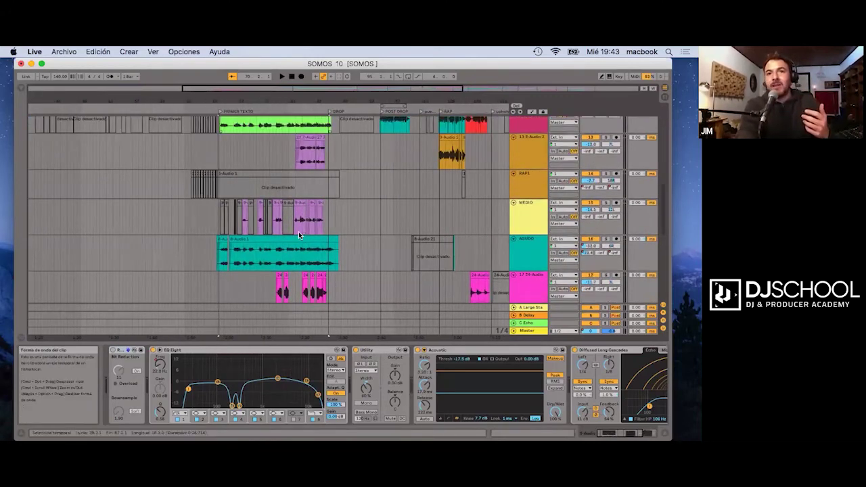
{"action": "scroll", "coordinate": [298, 232], "scroll_direction": "up", "scroll_amount": 2}
{"action": "scroll", "coordinate": [293, 279], "scroll_direction": "down", "scroll_amount": 2}
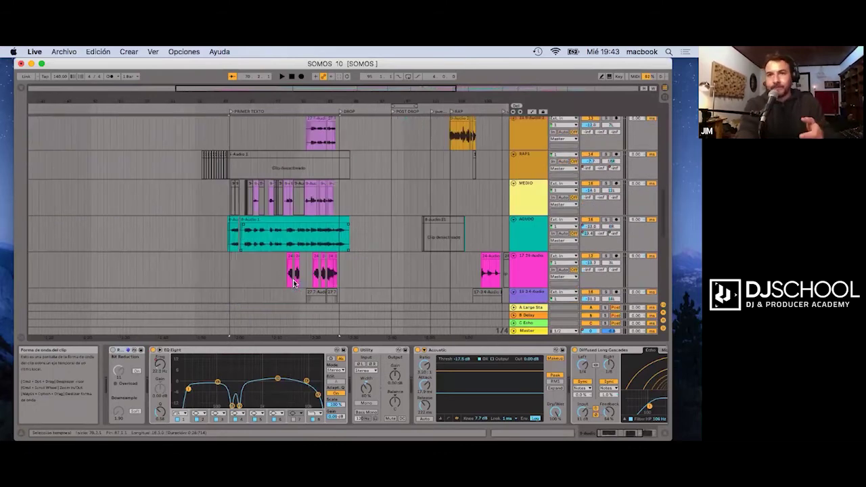
{"action": "scroll", "coordinate": [293, 280], "scroll_direction": "up", "scroll_amount": 5}
{"action": "scroll", "coordinate": [295, 273], "scroll_direction": "down", "scroll_amount": 1}
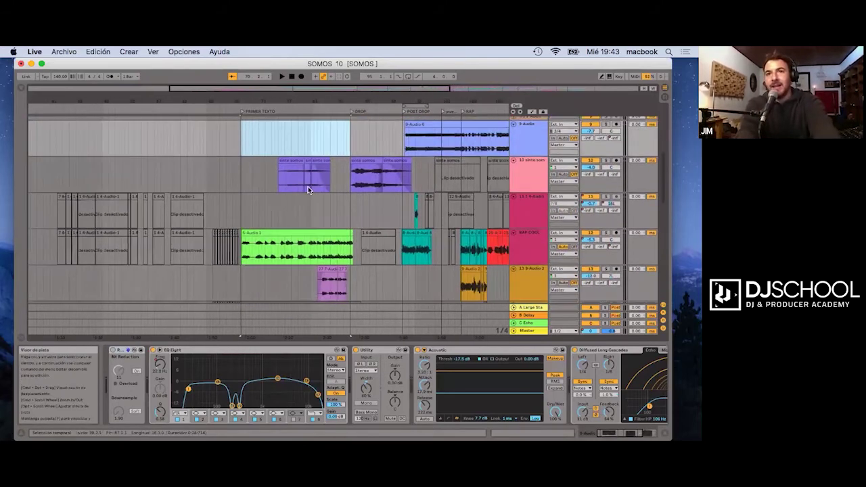
Step: Play from the first sinte somos clip in PRIMER TEXTO, and replay from near the section's start with the sinte somos track soloed
{"action": "left_click", "coordinate": [278, 140]}
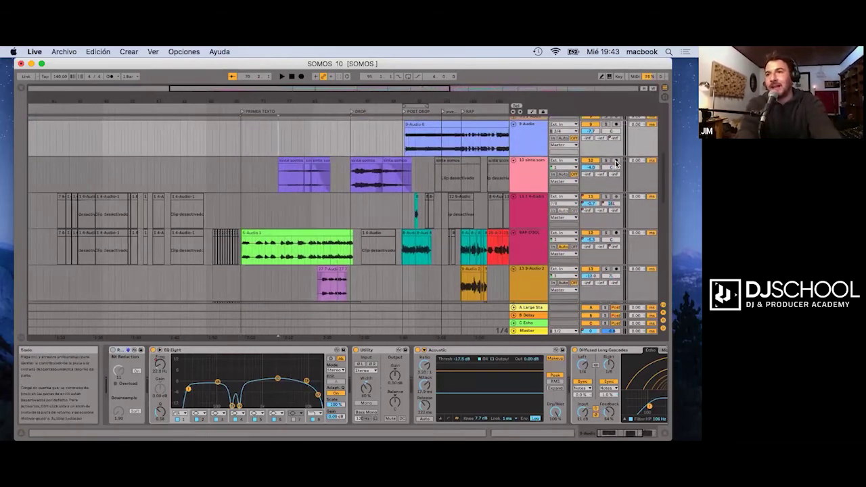
{"action": "key", "text": "space"}
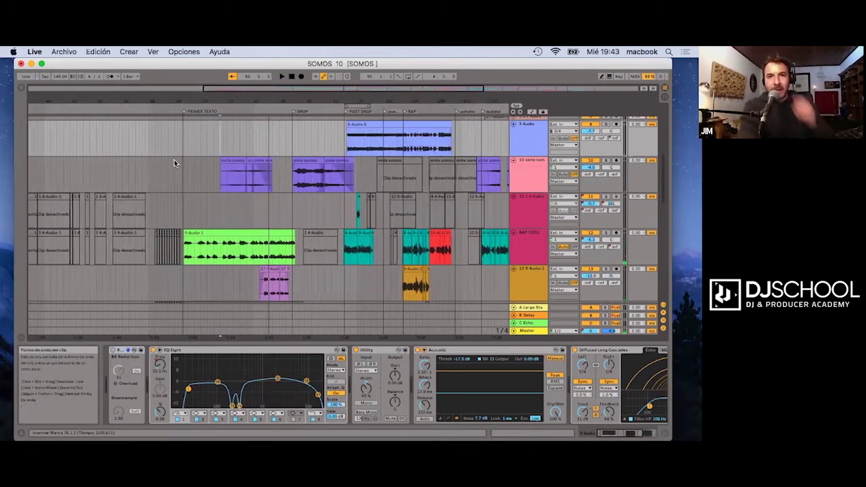
{"action": "left_click", "coordinate": [192, 142]}
{"action": "key", "text": "space"}
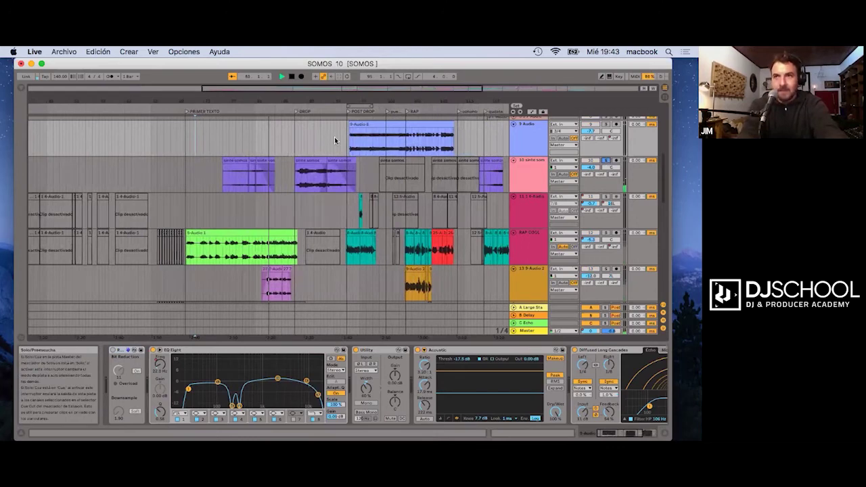
Step: Return the playback position to the start of PRIMER TEXTO on the soloed sinte somos track, with playback stopped
{"action": "left_click", "coordinate": [177, 177]}
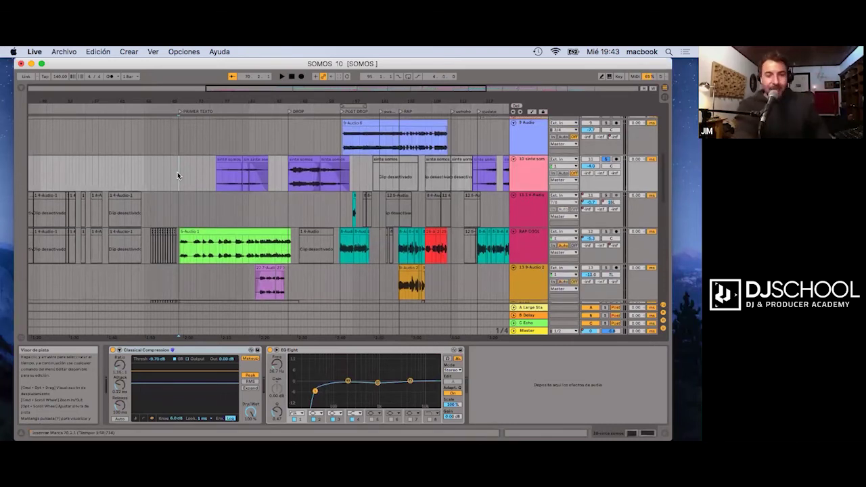
{"action": "scroll", "coordinate": [178, 175], "scroll_direction": "up", "scroll_amount": 1}
{"action": "scroll", "coordinate": [177, 175], "scroll_direction": "up", "scroll_amount": 1}
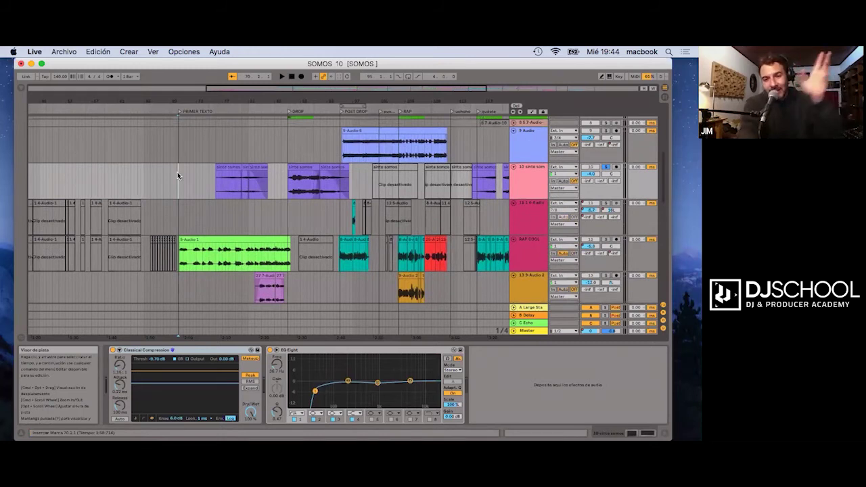
{"action": "scroll", "coordinate": [177, 175], "scroll_direction": "up", "scroll_amount": 1}
{"action": "scroll", "coordinate": [177, 175], "scroll_direction": "down", "scroll_amount": 1}
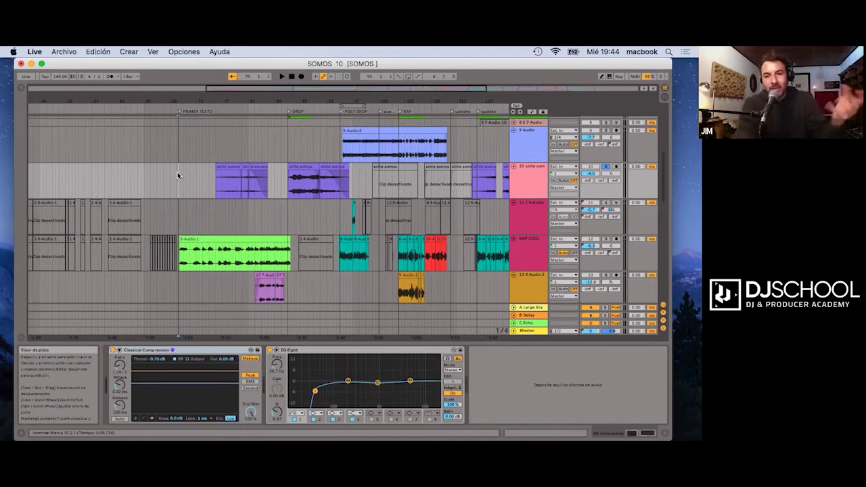
Step: Mark the start of the first sinte somos clip and highlight the passage leading into DROP on the 9 Audio track
{"action": "left_click", "coordinate": [217, 147]}
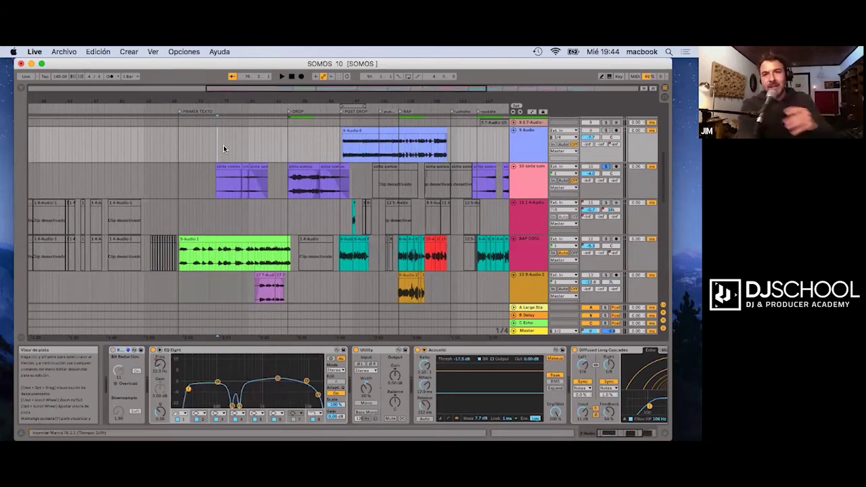
{"action": "left_click_drag", "start_coordinate": [259, 146], "coordinate": [287, 156]}
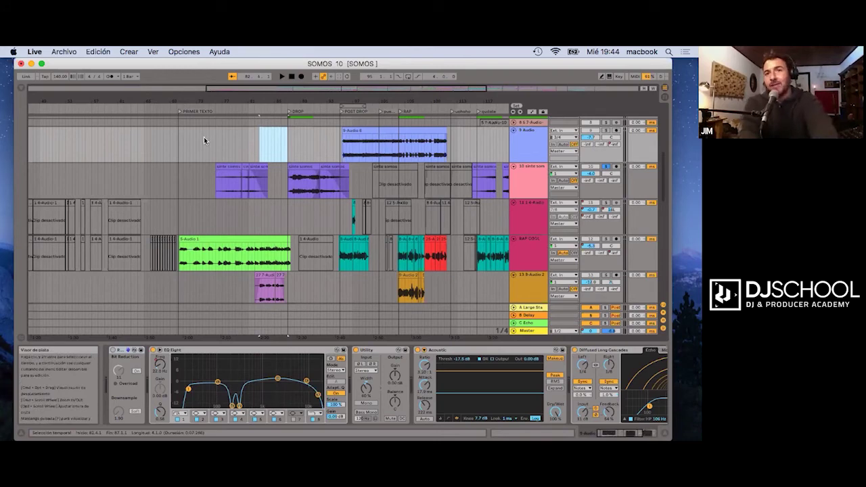
Step: Place the playback position within PRIMER TEXTO on track 13 and review the RAP1, MEDIO and AGUDO vocal tracks below
{"action": "scroll", "coordinate": [225, 229], "scroll_direction": "down", "scroll_amount": 2}
{"action": "left_click", "coordinate": [225, 235]}
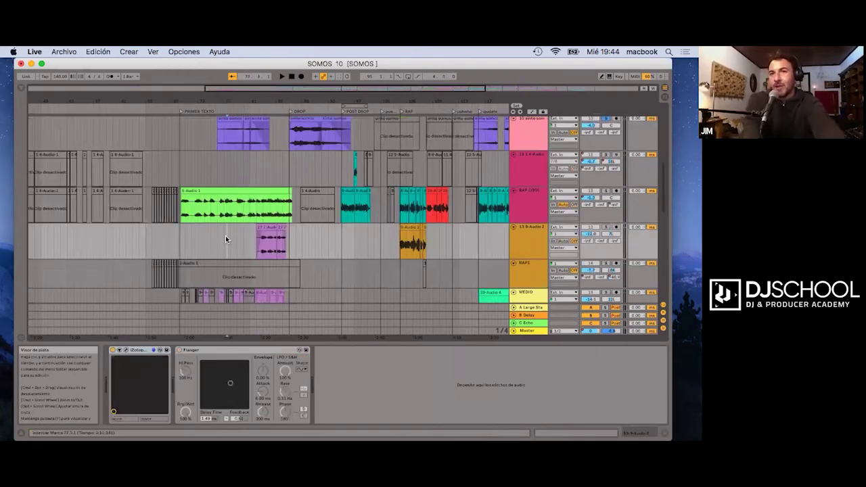
{"action": "scroll", "coordinate": [226, 236], "scroll_direction": "down", "scroll_amount": 3}
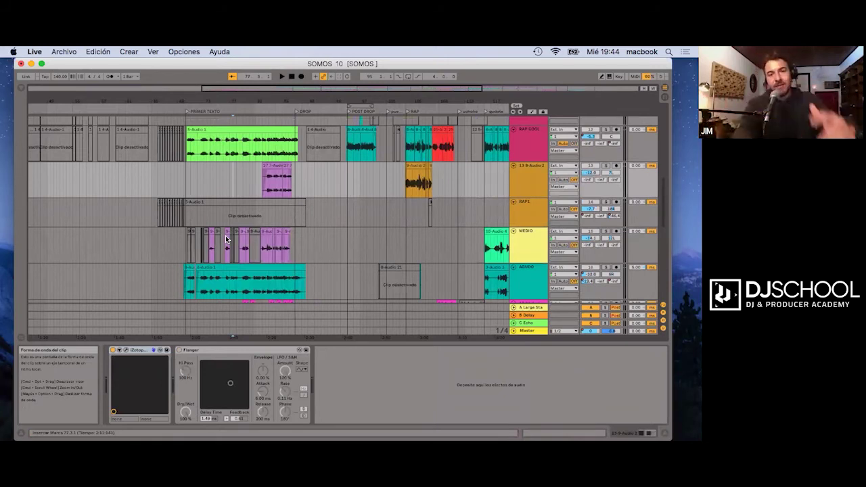
Step: Turn off the sinte somos solo and play the full arrangement from the start of PRIMER TEXTO
{"action": "scroll", "coordinate": [226, 235], "scroll_direction": "down", "scroll_amount": 3}
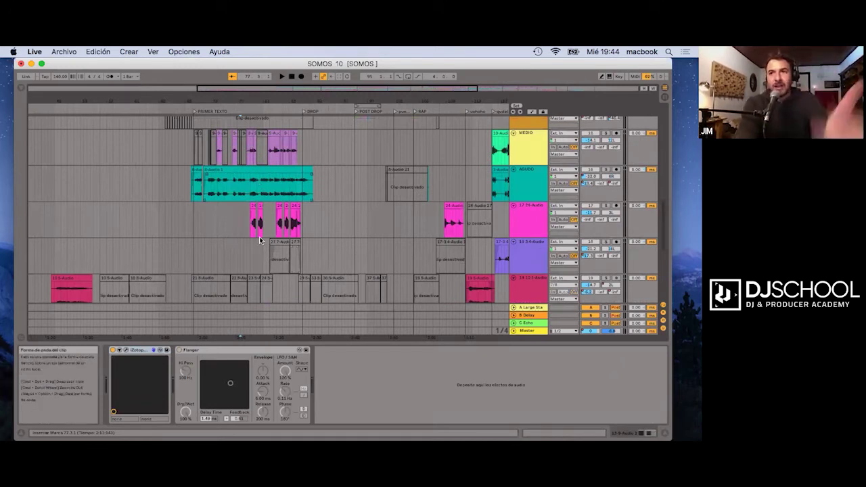
{"action": "scroll", "coordinate": [274, 234], "scroll_direction": "up", "scroll_amount": 6}
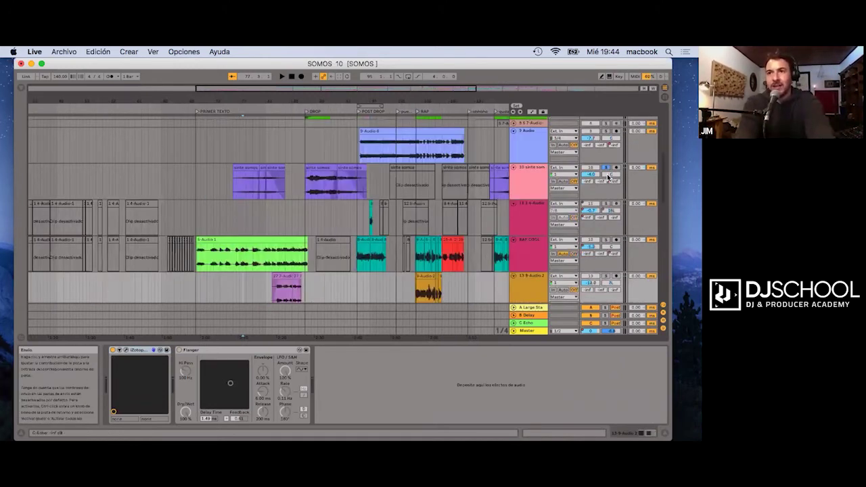
{"action": "left_click", "coordinate": [195, 137]}
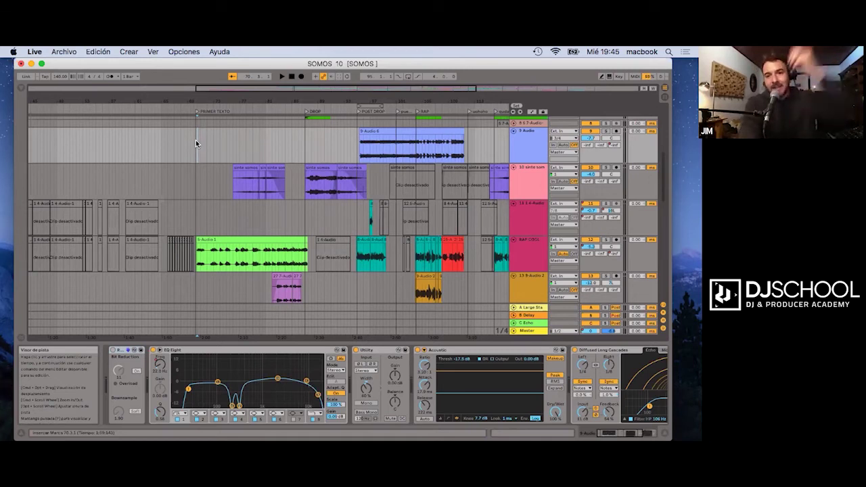
{"action": "key", "text": "space"}
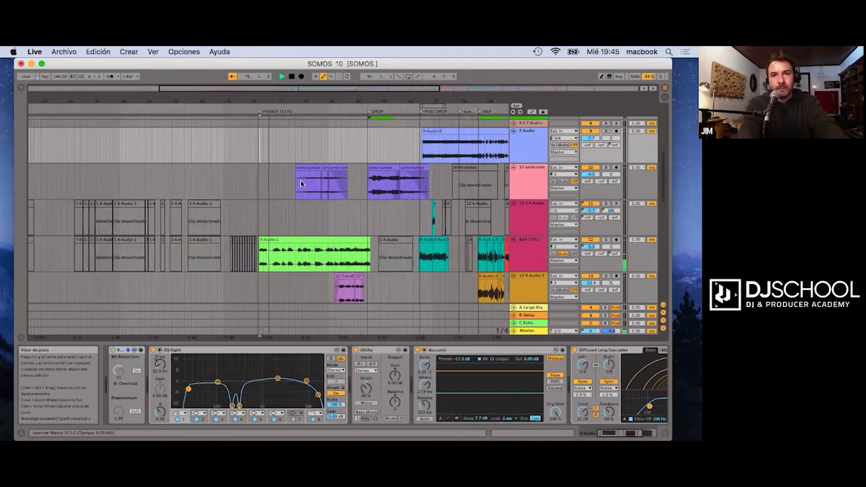
{"action": "scroll", "coordinate": [300, 180], "scroll_direction": "right", "scroll_amount": 5}
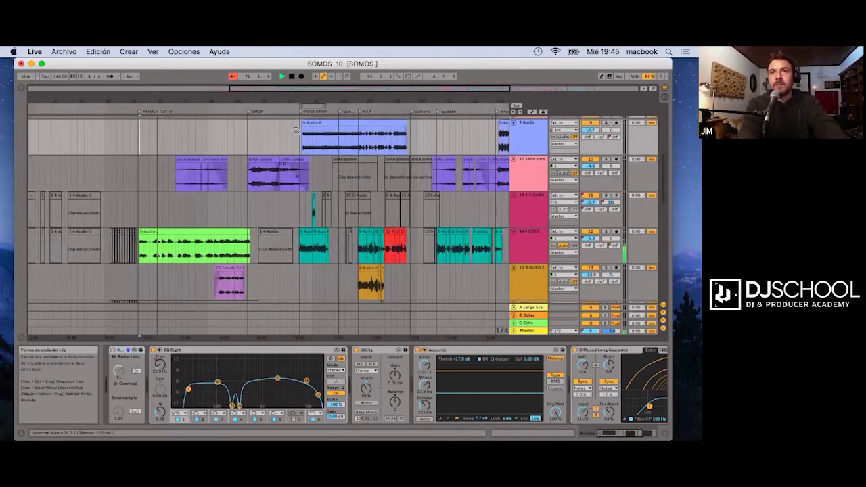
{"action": "left_click_drag", "start_coordinate": [271, 103], "coordinate": [331, 159]}
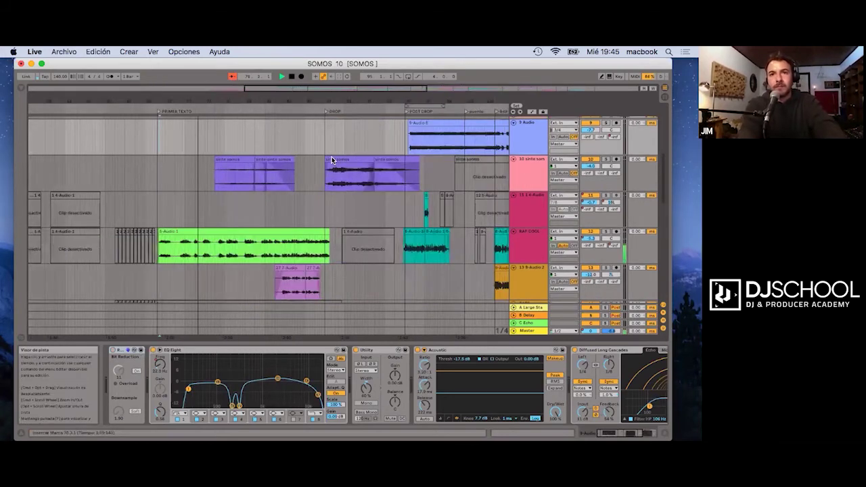
Step: Examine the layered vocal tracks from RAP COOL down to U-OH CORO during PRIMER TEXTO playback, and stop playback around DROP
{"action": "scroll", "coordinate": [340, 165], "scroll_direction": "down", "scroll_amount": 8}
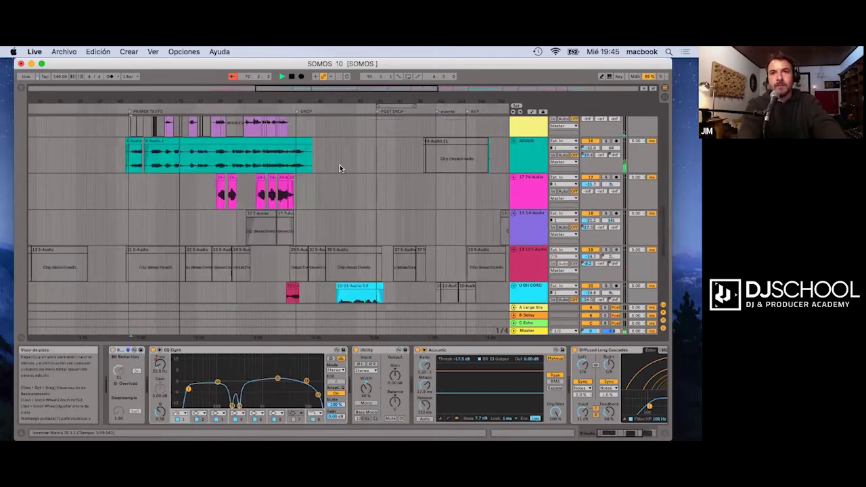
{"action": "scroll", "coordinate": [339, 164], "scroll_direction": "up", "scroll_amount": 1}
{"action": "scroll", "coordinate": [340, 164], "scroll_direction": "up", "scroll_amount": 5}
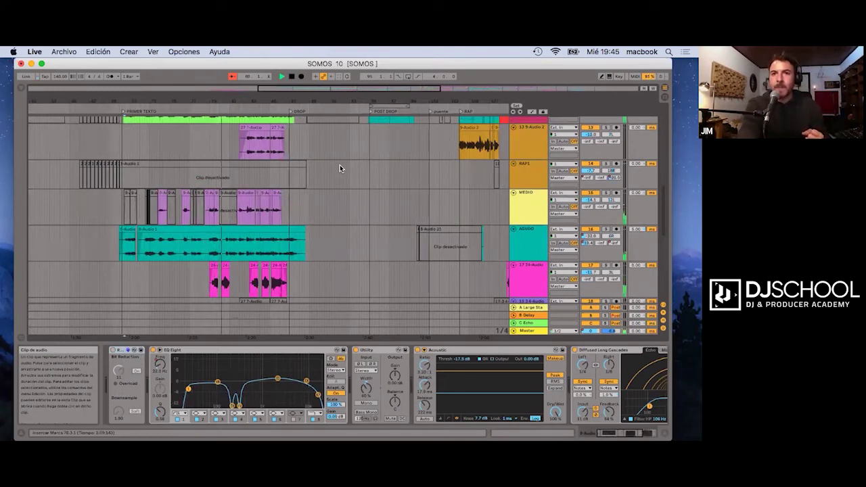
{"action": "scroll", "coordinate": [340, 168], "scroll_direction": "up", "scroll_amount": 2}
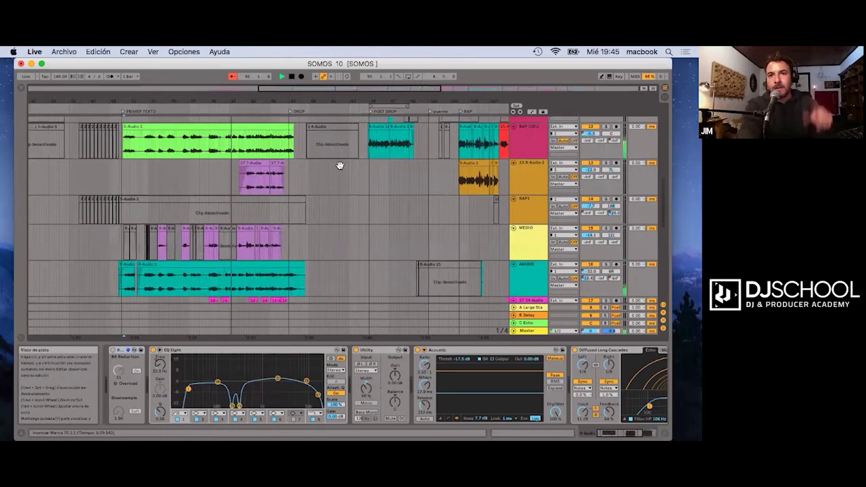
{"action": "scroll", "coordinate": [340, 165], "scroll_direction": "up", "scroll_amount": 2}
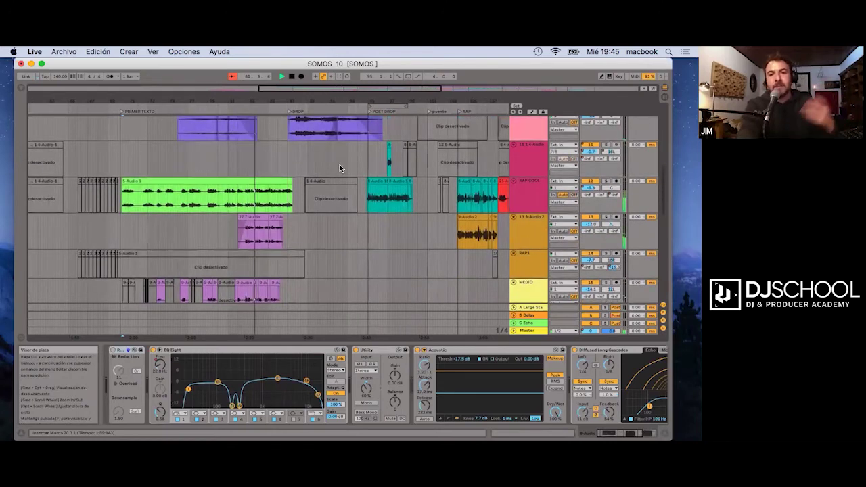
{"action": "scroll", "coordinate": [340, 168], "scroll_direction": "down", "scroll_amount": 1}
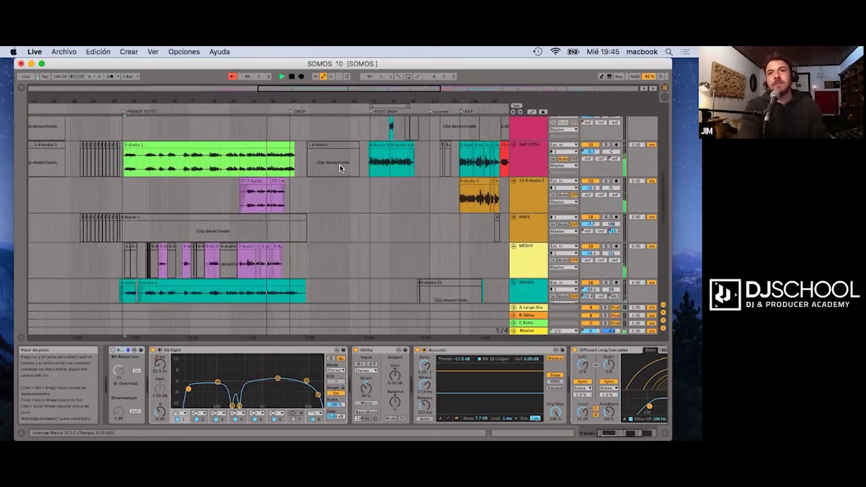
{"action": "scroll", "coordinate": [340, 164], "scroll_direction": "down", "scroll_amount": 1}
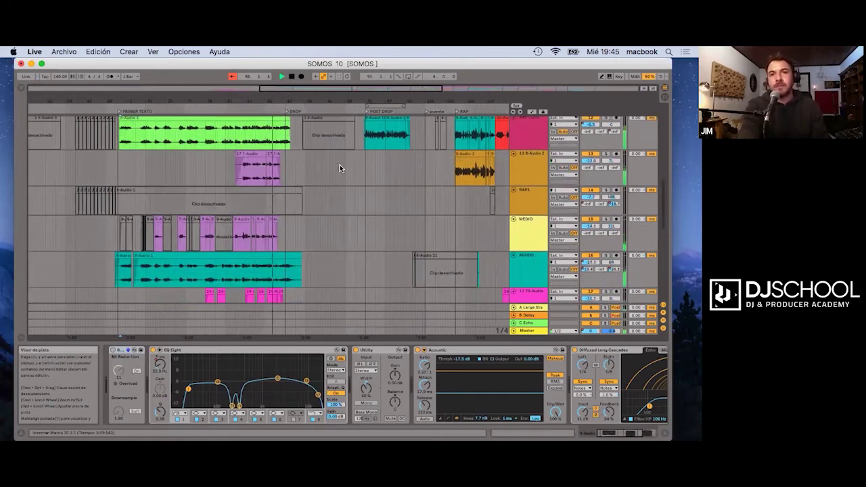
{"action": "scroll", "coordinate": [340, 164], "scroll_direction": "down", "scroll_amount": 1}
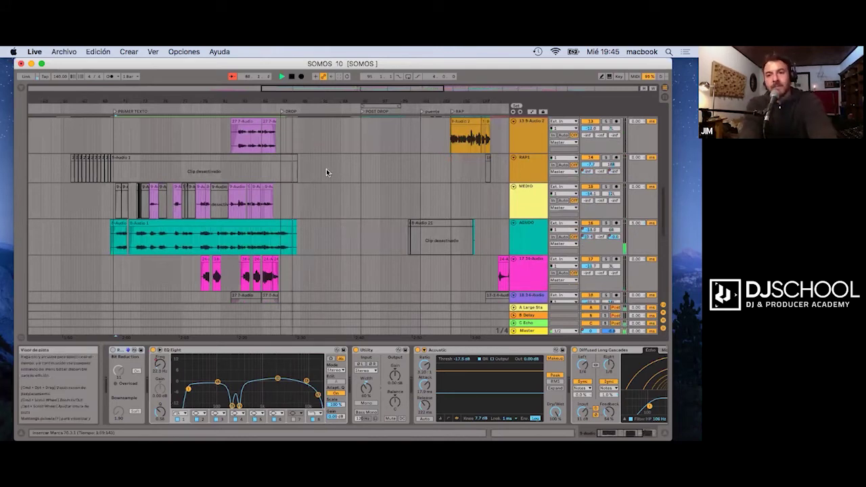
{"action": "key", "text": "space"}
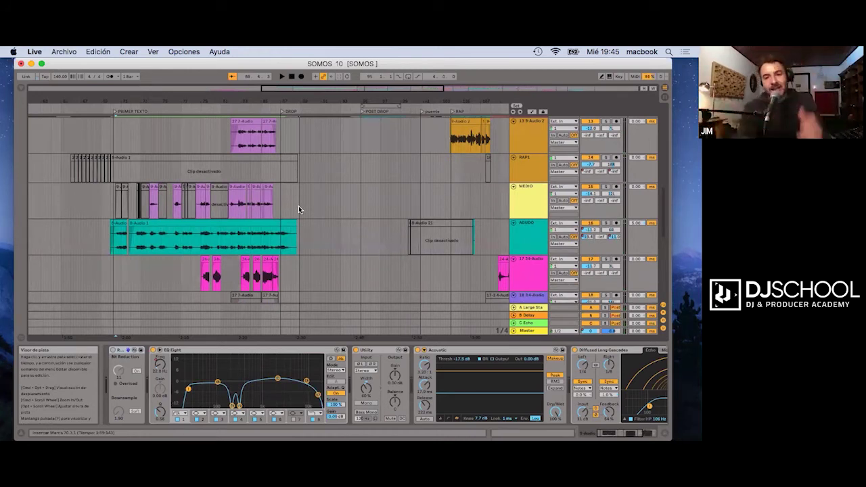
Step: Select the VEC3 FX Reverse clip just before DROP, solo its track and play the clip
{"action": "scroll", "coordinate": [299, 205], "scroll_direction": "up", "scroll_amount": 5}
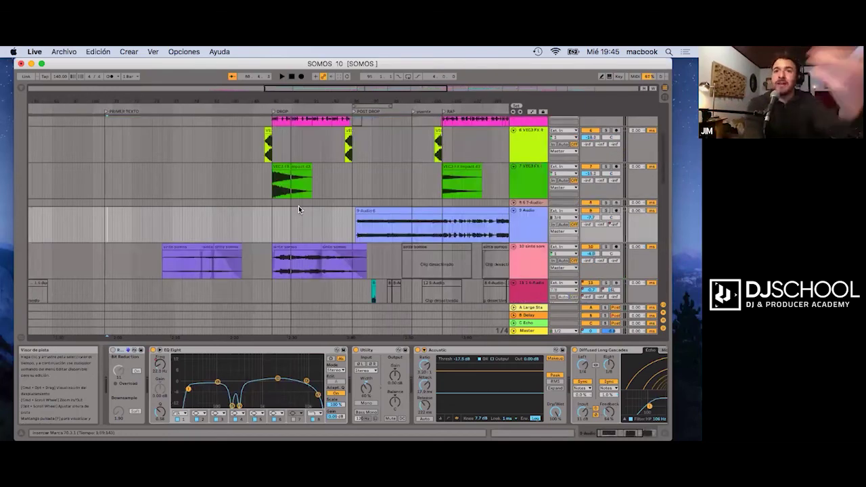
{"action": "scroll", "coordinate": [299, 206], "scroll_direction": "up", "scroll_amount": 5}
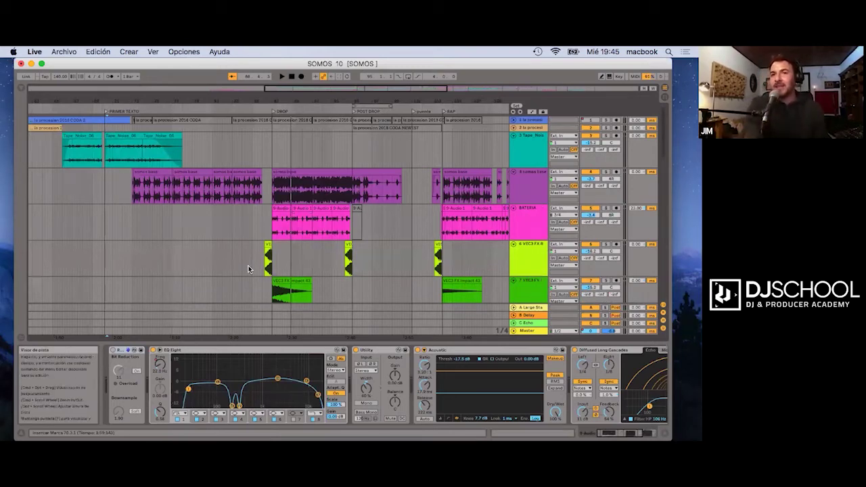
{"action": "scroll", "coordinate": [248, 268], "scroll_direction": "down", "scroll_amount": 3}
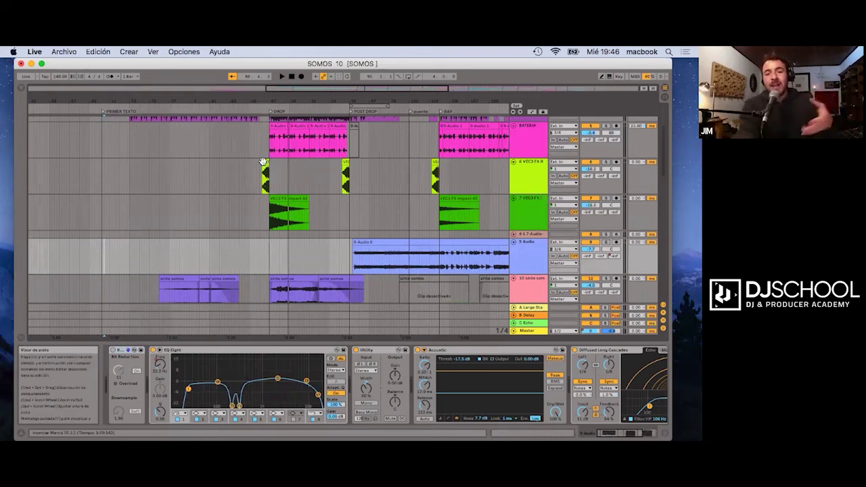
{"action": "left_click", "coordinate": [263, 162]}
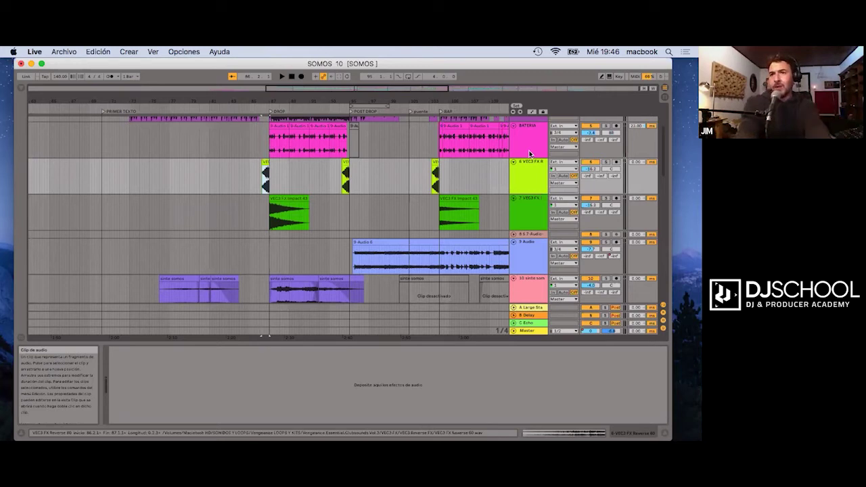
{"action": "left_click", "coordinate": [606, 162]}
{"action": "left_click", "coordinate": [264, 169]}
{"action": "key", "text": "space"}
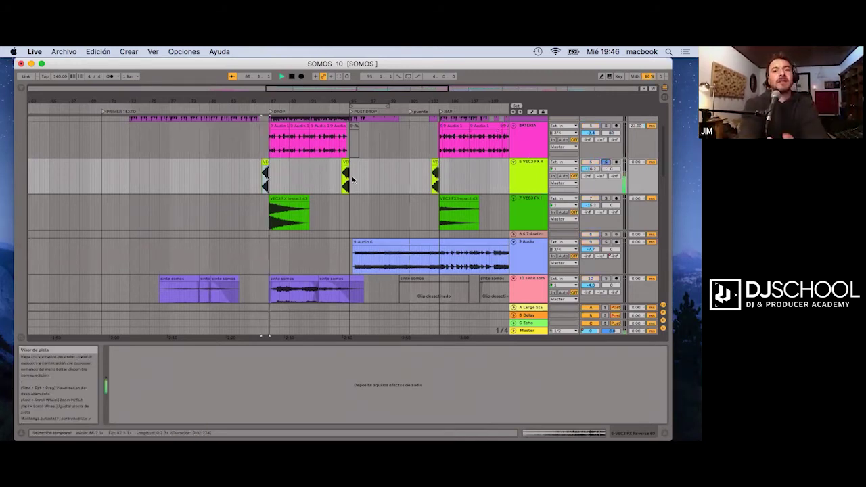
{"action": "key", "text": "space"}
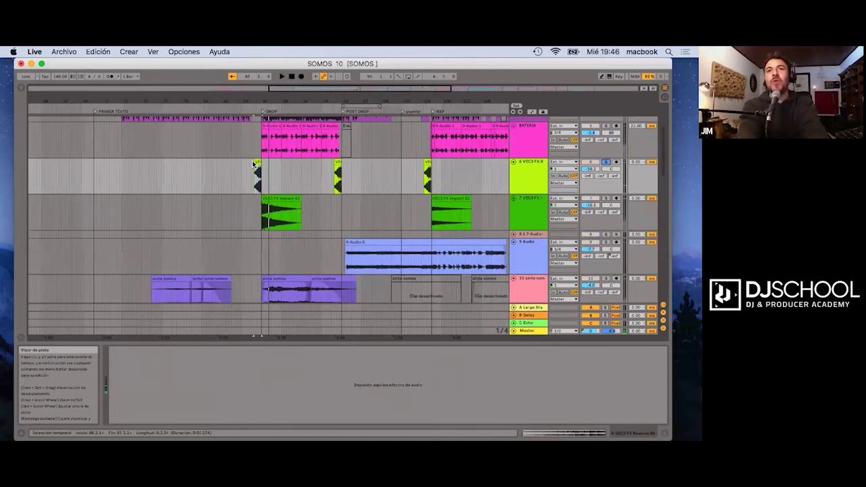
Step: Play from just before the reverse clip, and replay the passage with the VEC3 FX Impact track also soloed
{"action": "left_click", "coordinate": [249, 164]}
{"action": "key", "text": "space"}
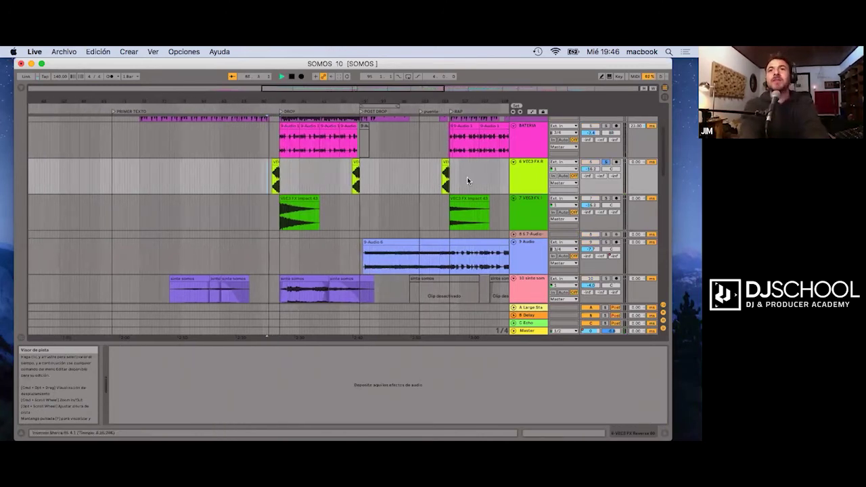
{"action": "left_click", "coordinate": [605, 198]}
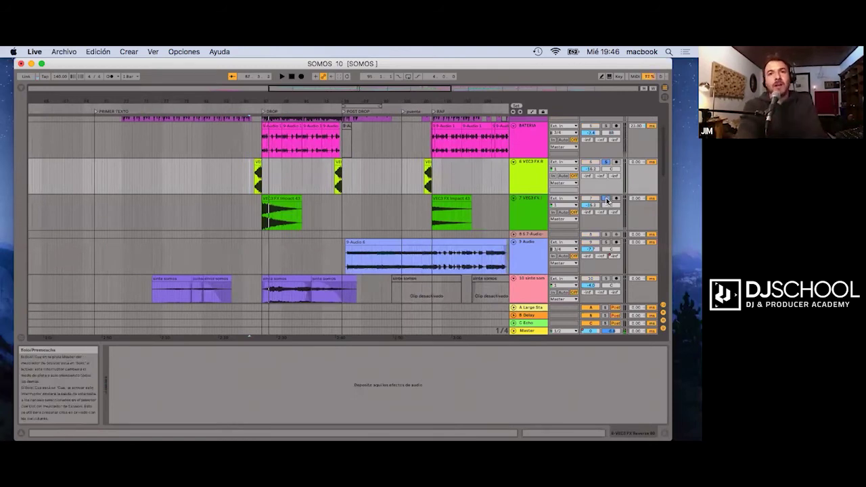
{"action": "key", "text": "space"}
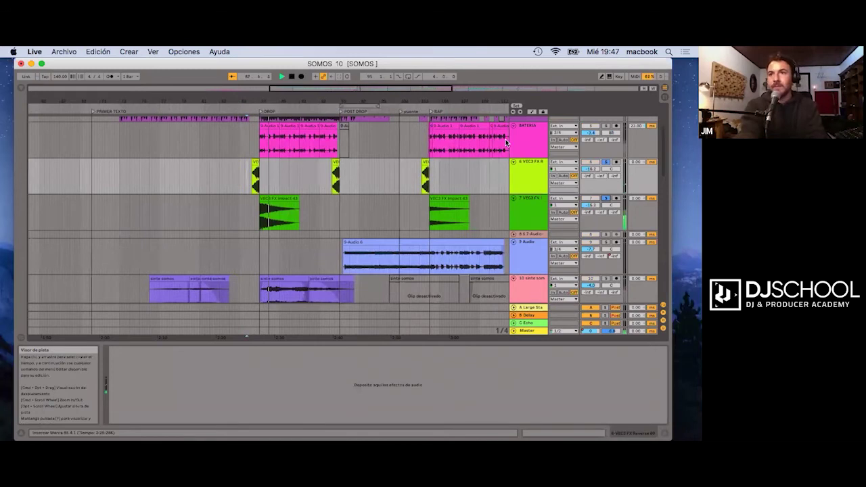
Step: Turn off both effect track solos and play the full mix from slightly before the reverse clip into DROP
{"action": "left_click", "coordinate": [607, 200]}
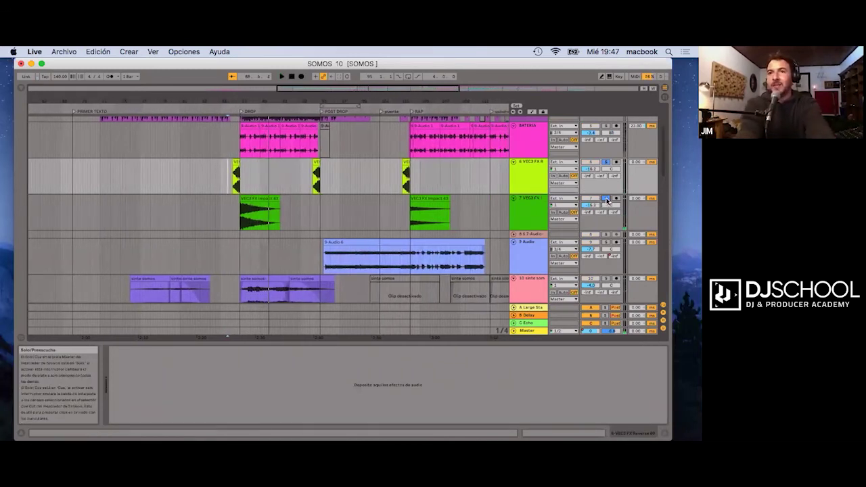
{"action": "key", "text": "space"}
{"action": "left_click", "coordinate": [217, 170]}
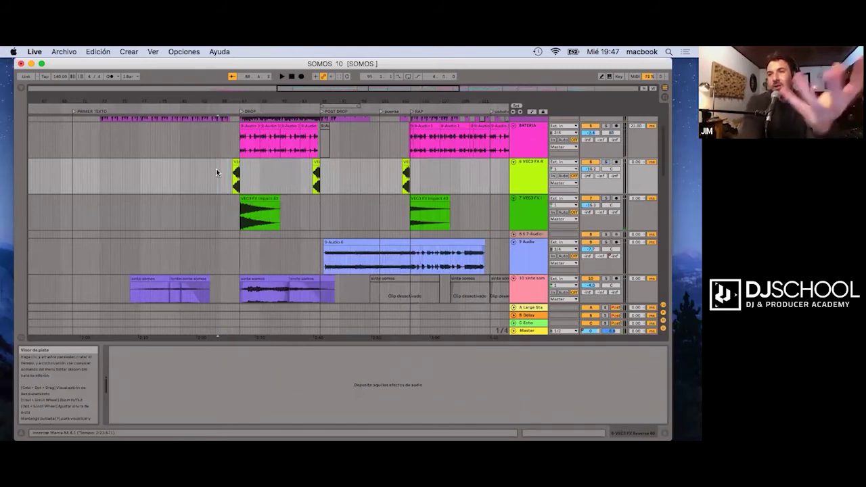
{"action": "key", "text": "space"}
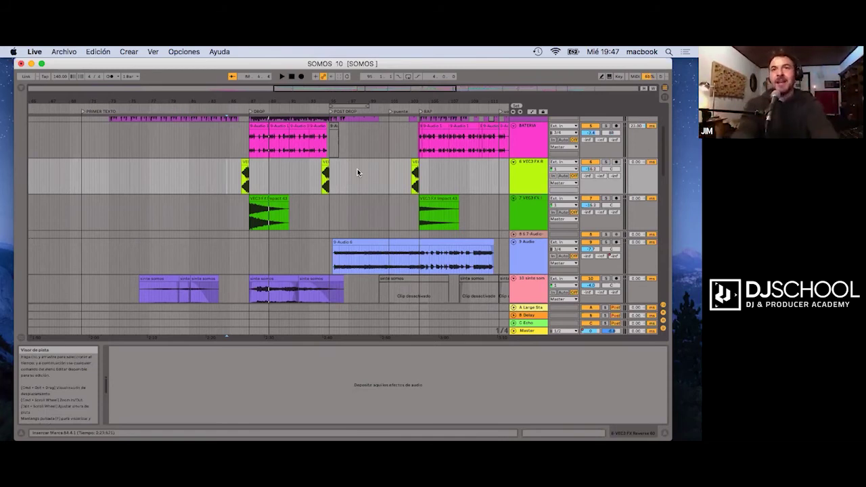
Step: Mark the later part of DROP on the Tape Noise track, and the point before the second reverse clip on track 6
{"action": "scroll", "coordinate": [357, 168], "scroll_direction": "down", "scroll_amount": 2}
{"action": "scroll", "coordinate": [352, 167], "scroll_direction": "down", "scroll_amount": 1}
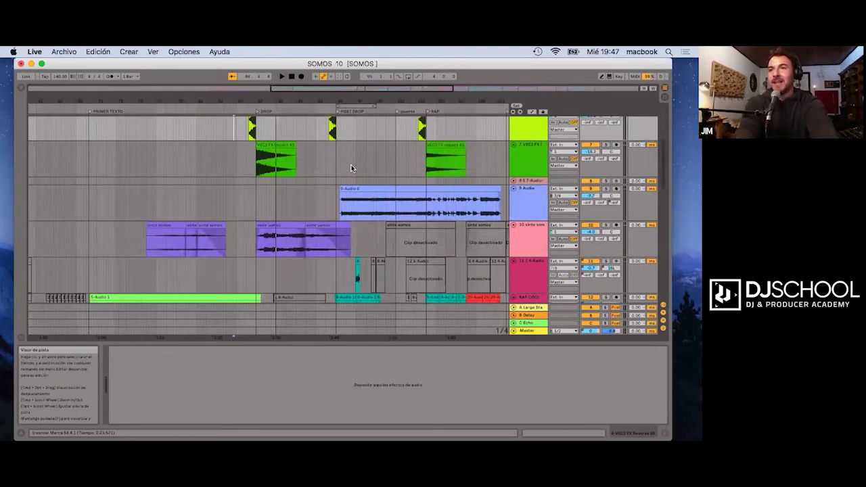
{"action": "scroll", "coordinate": [318, 136], "scroll_direction": "up", "scroll_amount": 5}
{"action": "left_click", "coordinate": [318, 137]}
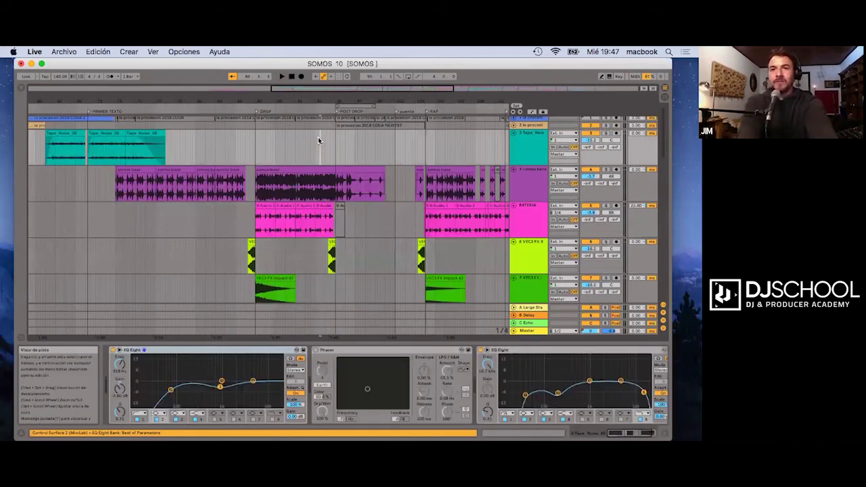
{"action": "scroll", "coordinate": [256, 151], "scroll_direction": "down", "scroll_amount": 3}
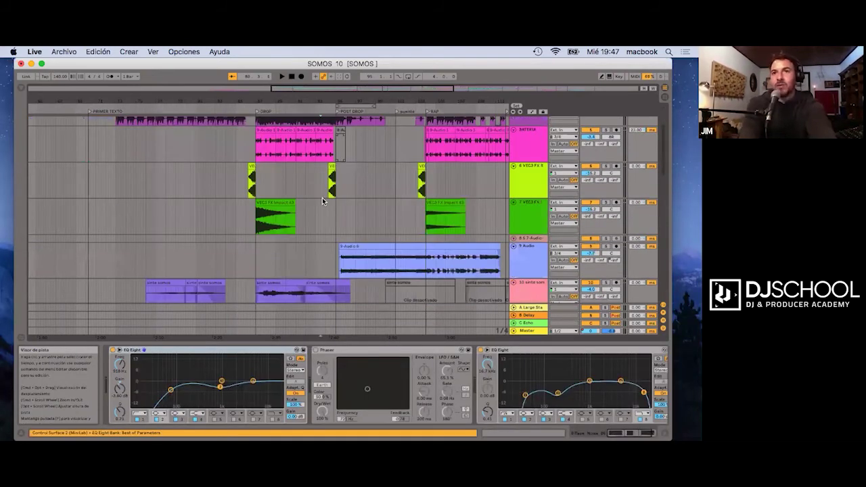
{"action": "scroll", "coordinate": [321, 197], "scroll_direction": "down", "scroll_amount": 1}
{"action": "left_click", "coordinate": [321, 193]}
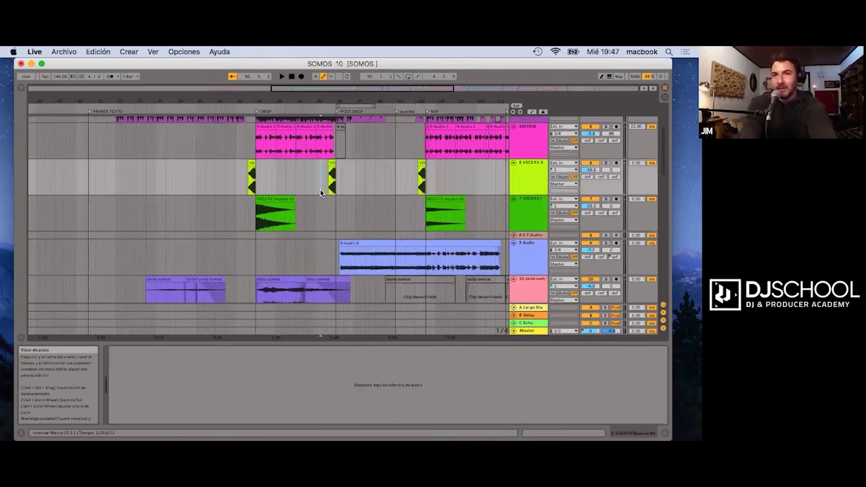
Step: Highlight the empty passage on the BATERIA track from the start of PRIMER TEXTO to DROP
{"action": "scroll", "coordinate": [169, 138], "scroll_direction": "up", "scroll_amount": 5}
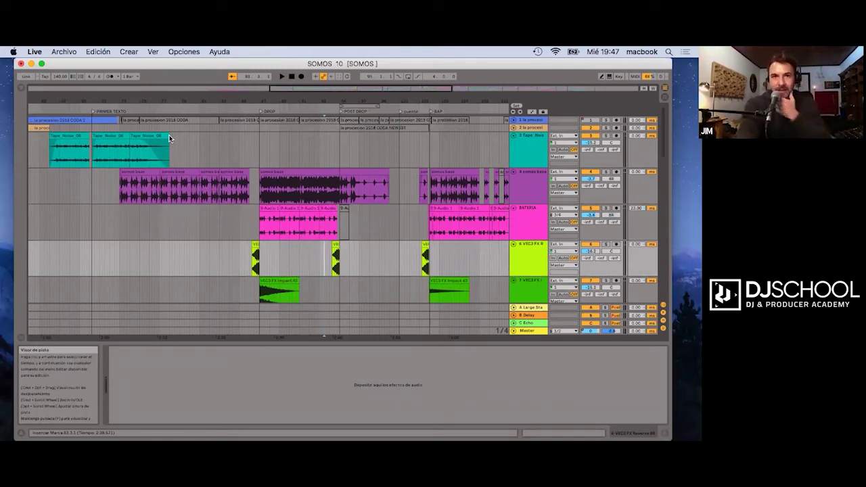
{"action": "left_click_drag", "start_coordinate": [91, 213], "coordinate": [261, 230]}
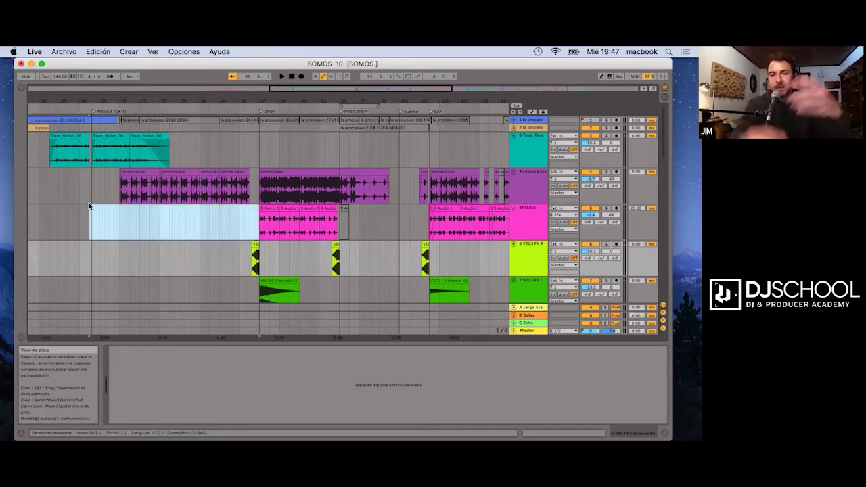
{"action": "left_click", "coordinate": [88, 205]}
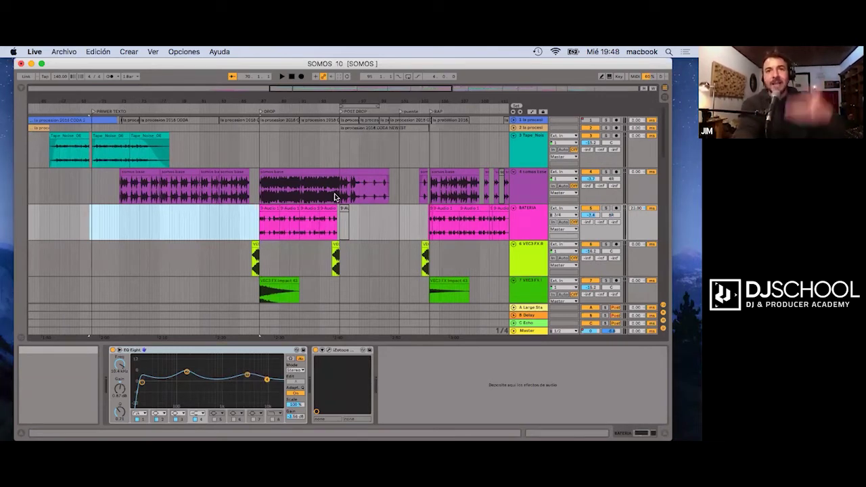
Step: Play the full mix from the later part of DROP on the Tape Noise track into POST DROP
{"action": "left_click", "coordinate": [315, 145]}
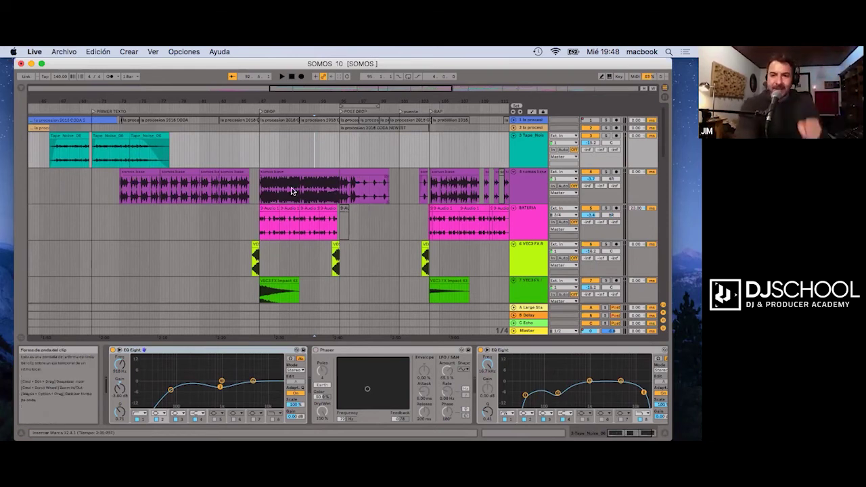
{"action": "key", "text": "space"}
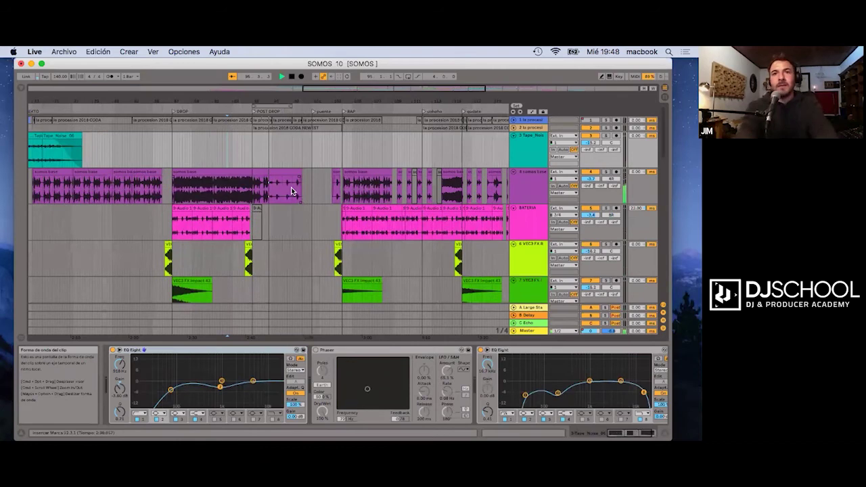
Step: Play the 9 Audio track soloed from the start of POST DROP, turn its solo off and stop playback
{"action": "scroll", "coordinate": [317, 196], "scroll_direction": "down", "scroll_amount": 2}
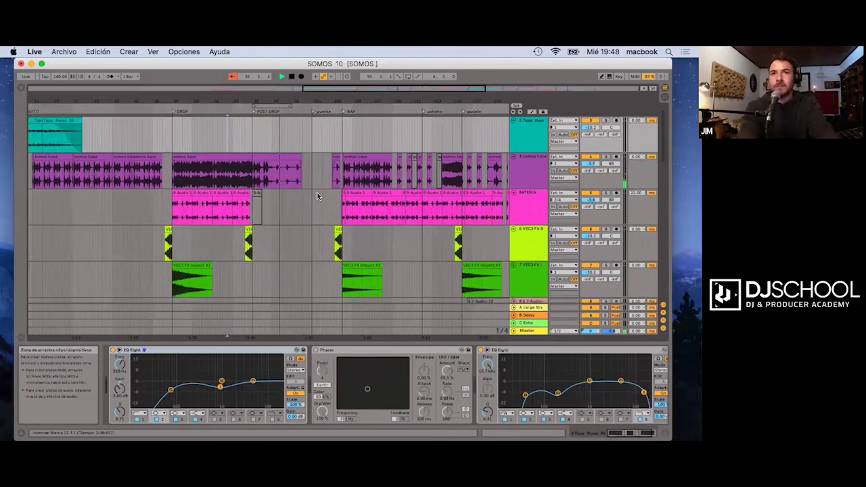
{"action": "scroll", "coordinate": [316, 192], "scroll_direction": "up", "scroll_amount": 2}
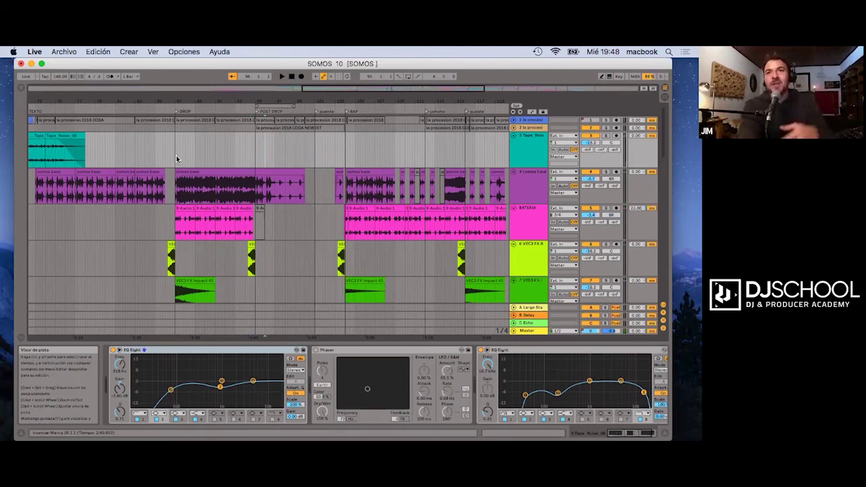
{"action": "scroll", "coordinate": [267, 199], "scroll_direction": "down", "scroll_amount": 8}
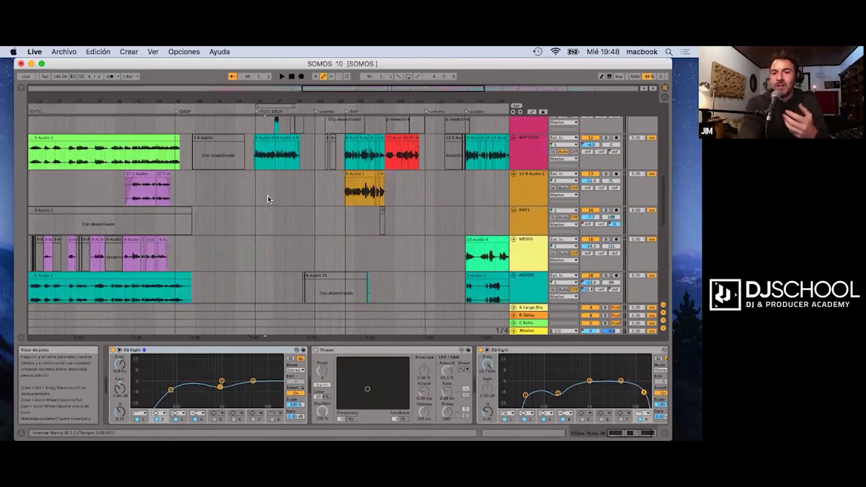
{"action": "scroll", "coordinate": [267, 199], "scroll_direction": "up", "scroll_amount": 10}
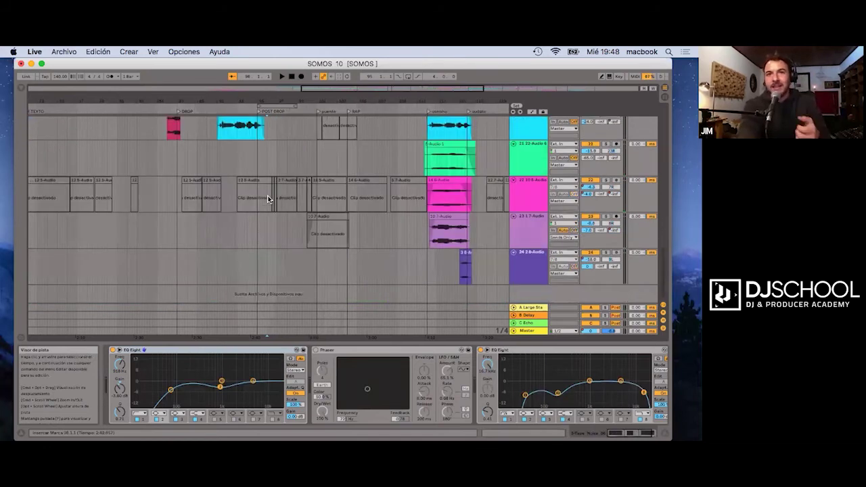
{"action": "scroll", "coordinate": [268, 199], "scroll_direction": "down", "scroll_amount": 8}
{"action": "scroll", "coordinate": [425, 185], "scroll_direction": "up", "scroll_amount": 3}
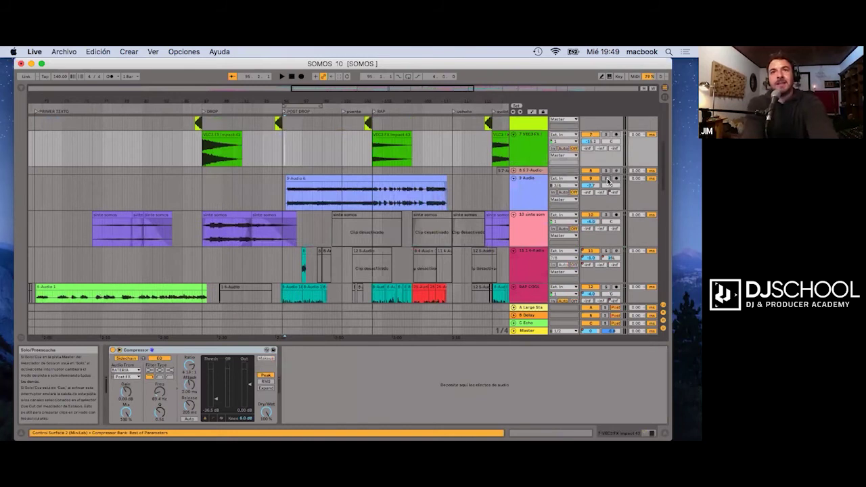
{"action": "key", "text": "space"}
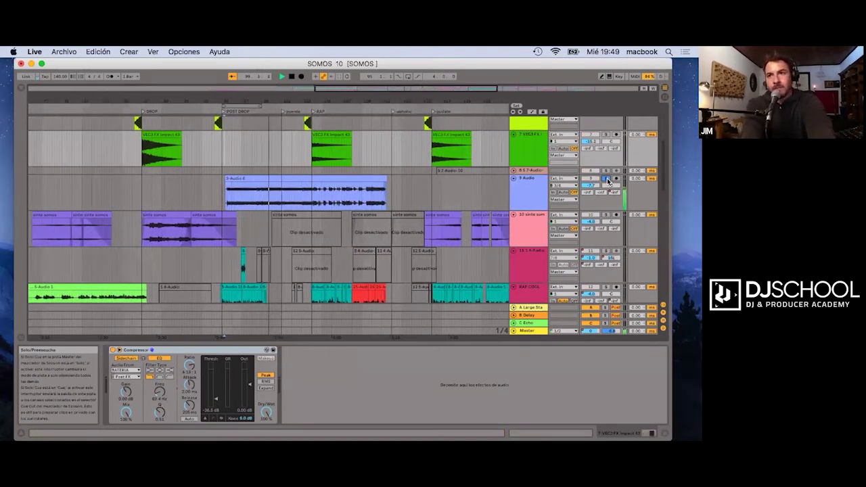
{"action": "left_click", "coordinate": [608, 180]}
{"action": "key", "text": "space"}
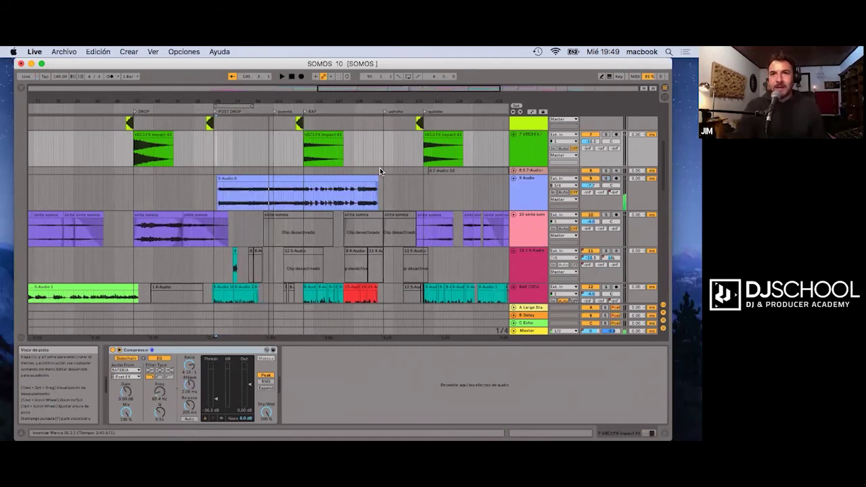
Step: Highlight the puente passage on the VEC3 FX Impact track, and the passage from POST DROP to RAP across tracks 7 to 9
{"action": "left_click", "coordinate": [235, 162]}
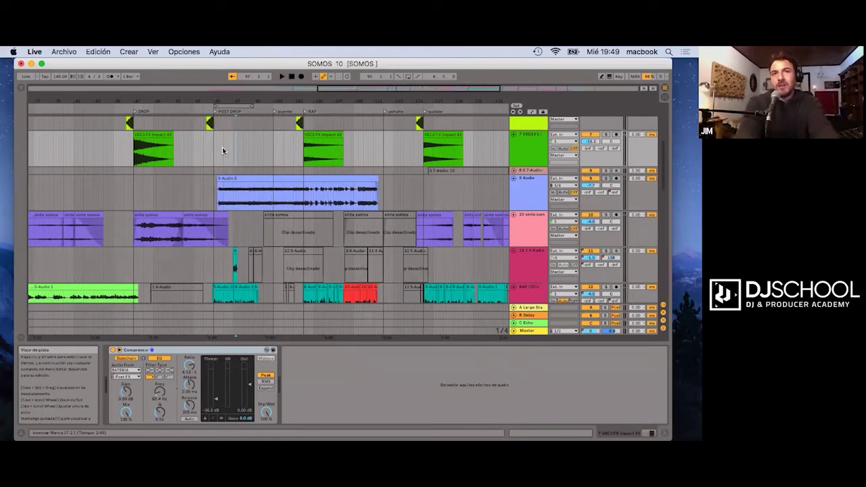
{"action": "left_click_drag", "start_coordinate": [271, 159], "coordinate": [215, 146]}
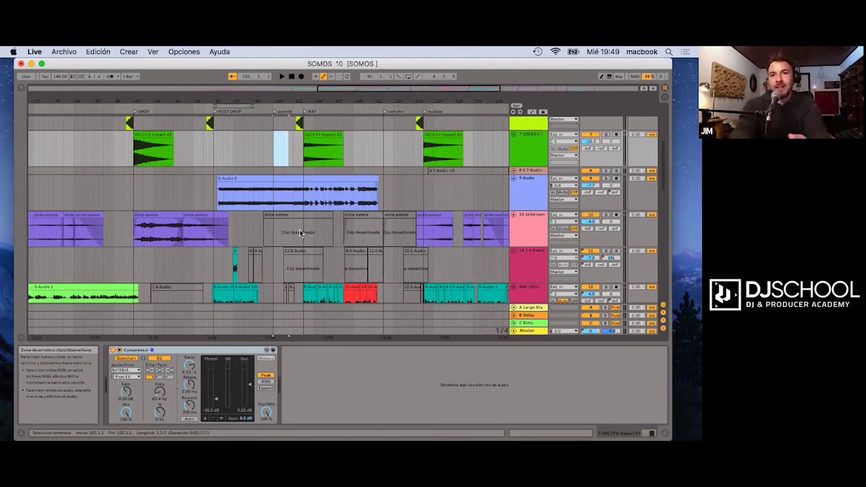
{"action": "left_click", "coordinate": [225, 157]}
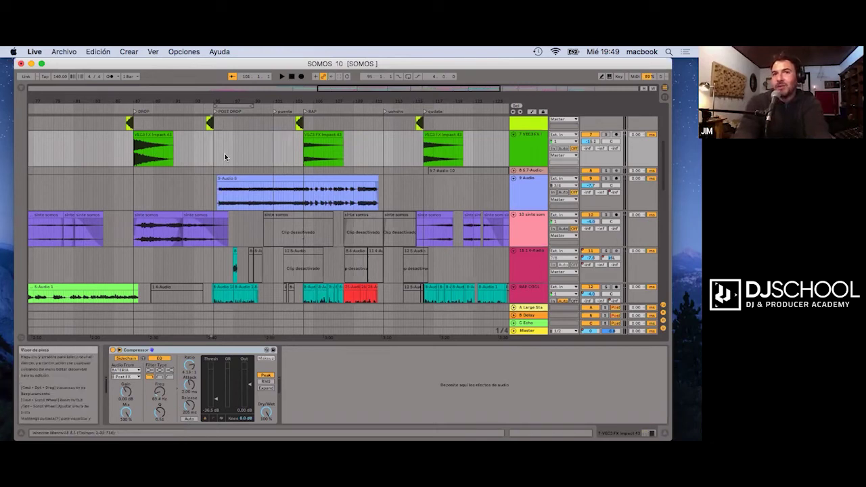
{"action": "left_click", "coordinate": [298, 212], "text": "shift"}
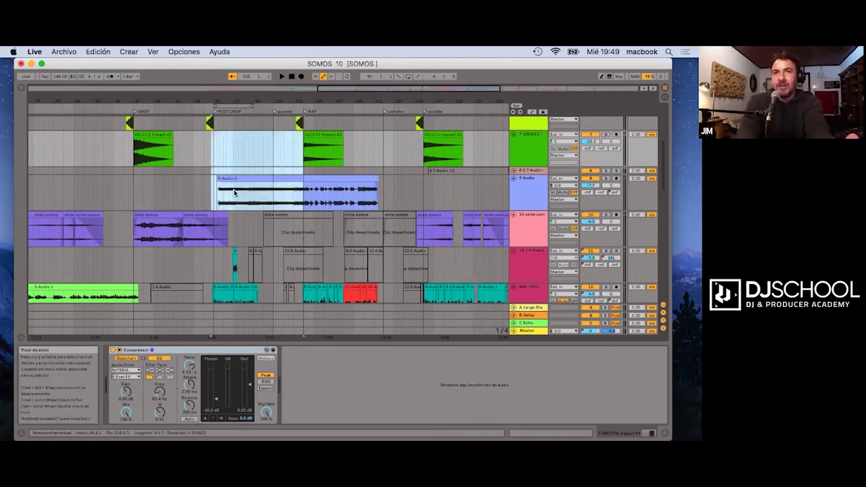
Step: Highlight the RAP portion of the long clip on the 9 Audio track, and the whole clip from POST DROP to the end of RAP
{"action": "left_click", "coordinate": [218, 205]}
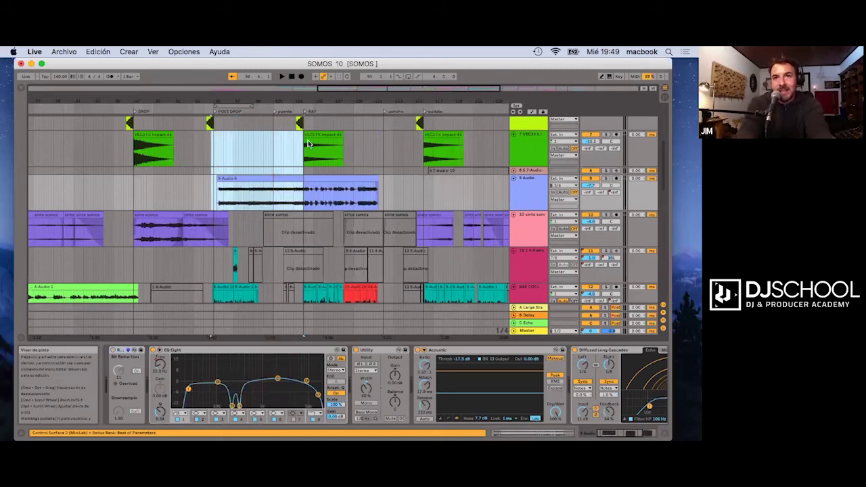
{"action": "left_click", "coordinate": [214, 154]}
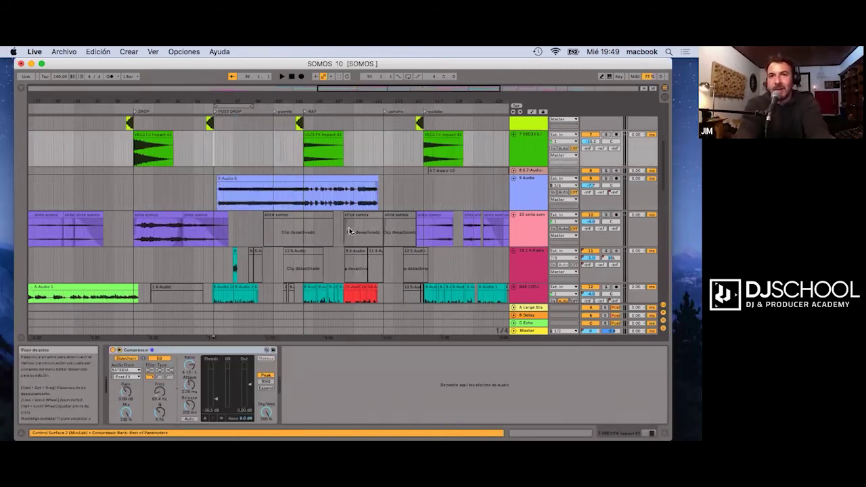
{"action": "left_click_drag", "start_coordinate": [305, 192], "coordinate": [381, 204]}
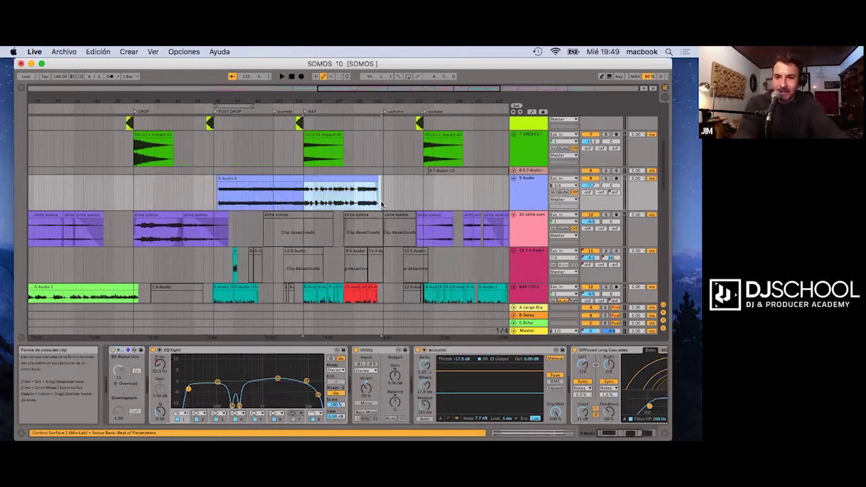
{"action": "left_click", "coordinate": [215, 178]}
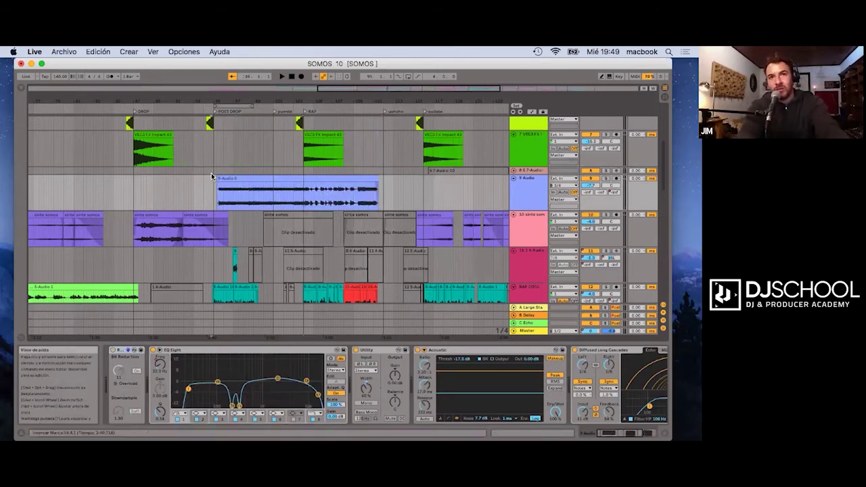
{"action": "left_click", "coordinate": [378, 195]}
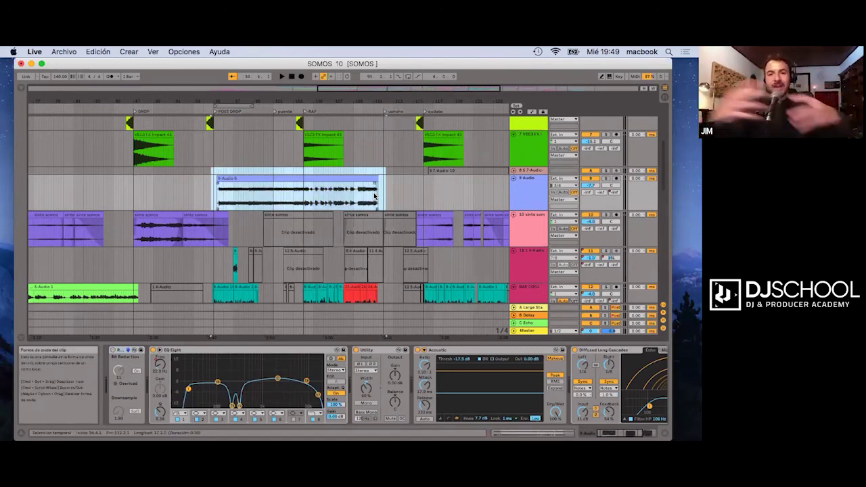
Step: Play the mix from the start of puente through RAP, solo the 9 Audio track during playback, and stop
{"action": "left_click", "coordinate": [275, 172]}
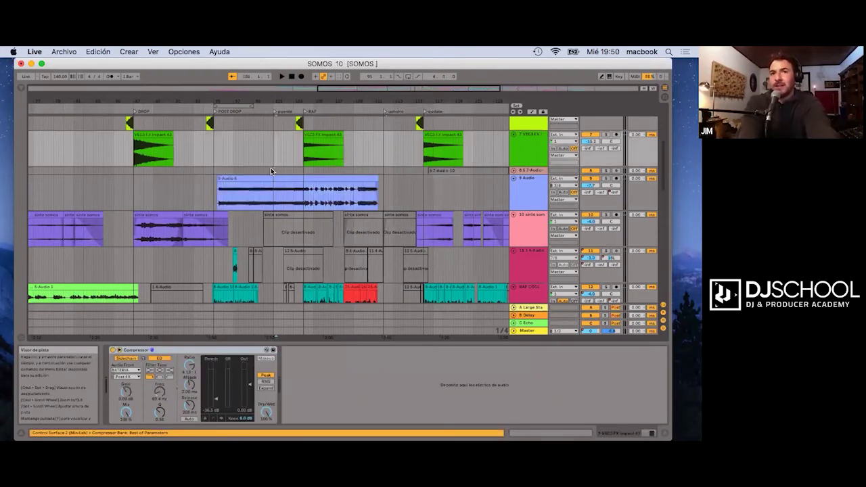
{"action": "left_click", "coordinate": [272, 170]}
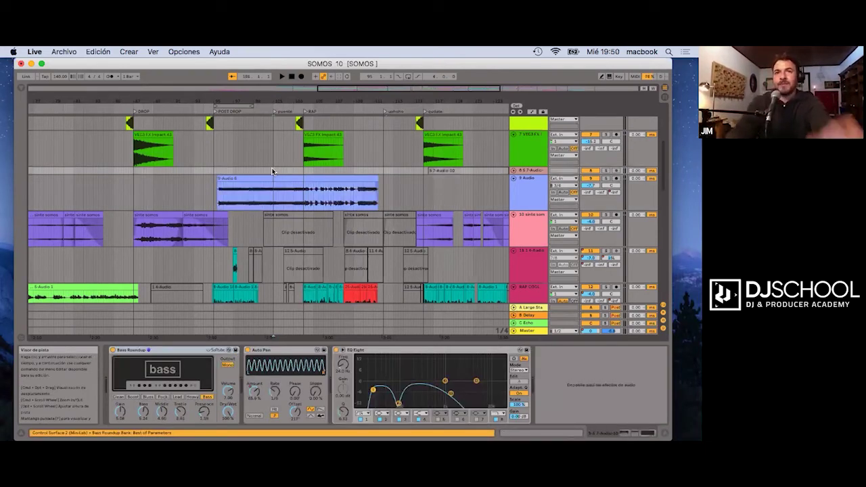
{"action": "key", "text": "space"}
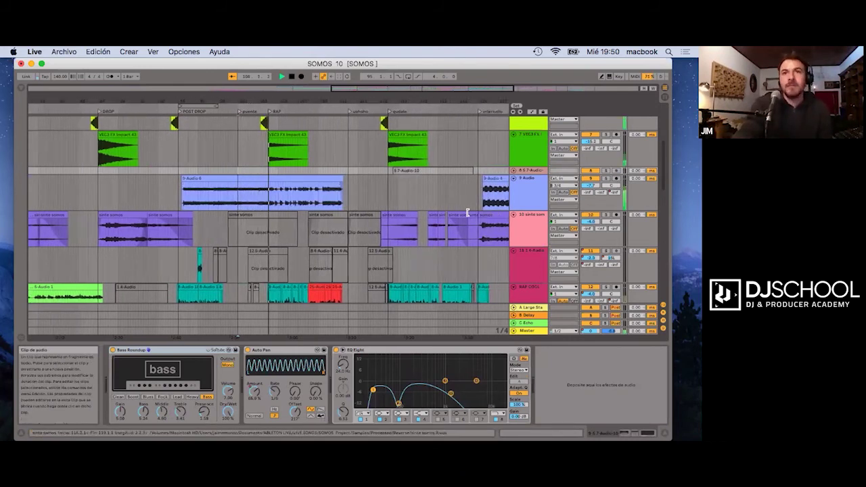
{"action": "left_click", "coordinate": [614, 178]}
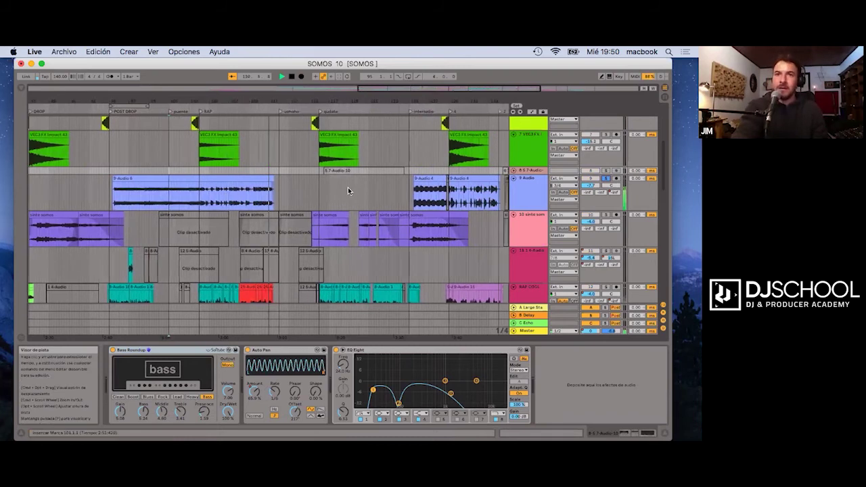
{"action": "key", "text": "space"}
Step: Mark a starting point just after the beginning of POST DROP on track 8, and bring the RAP COOL track into full view
{"action": "left_click", "coordinate": [108, 171]}
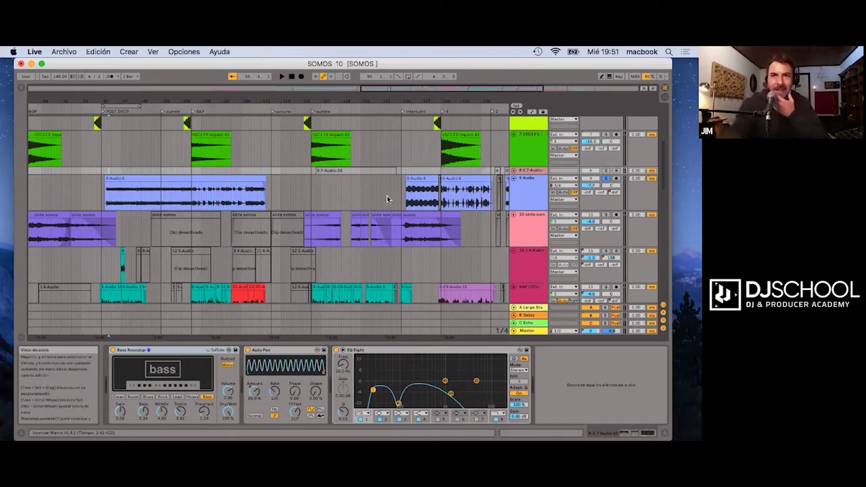
{"action": "scroll", "coordinate": [387, 196], "scroll_direction": "down", "scroll_amount": 2}
{"action": "scroll", "coordinate": [387, 195], "scroll_direction": "right", "scroll_amount": 1}
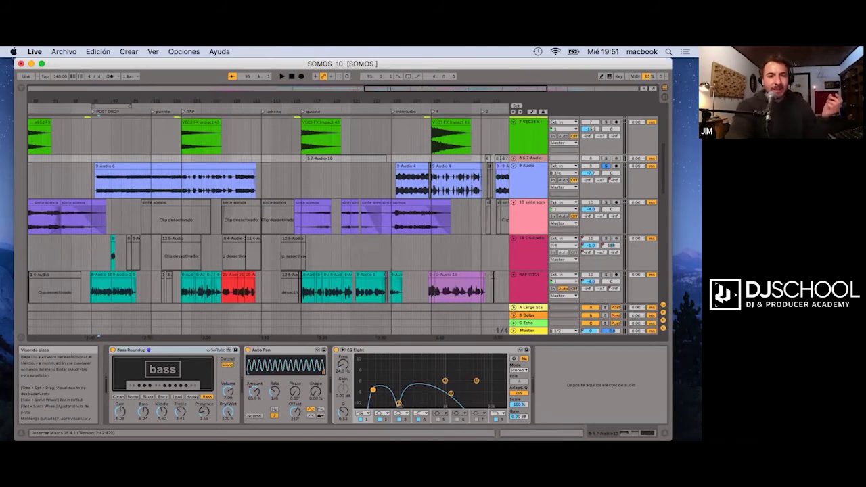